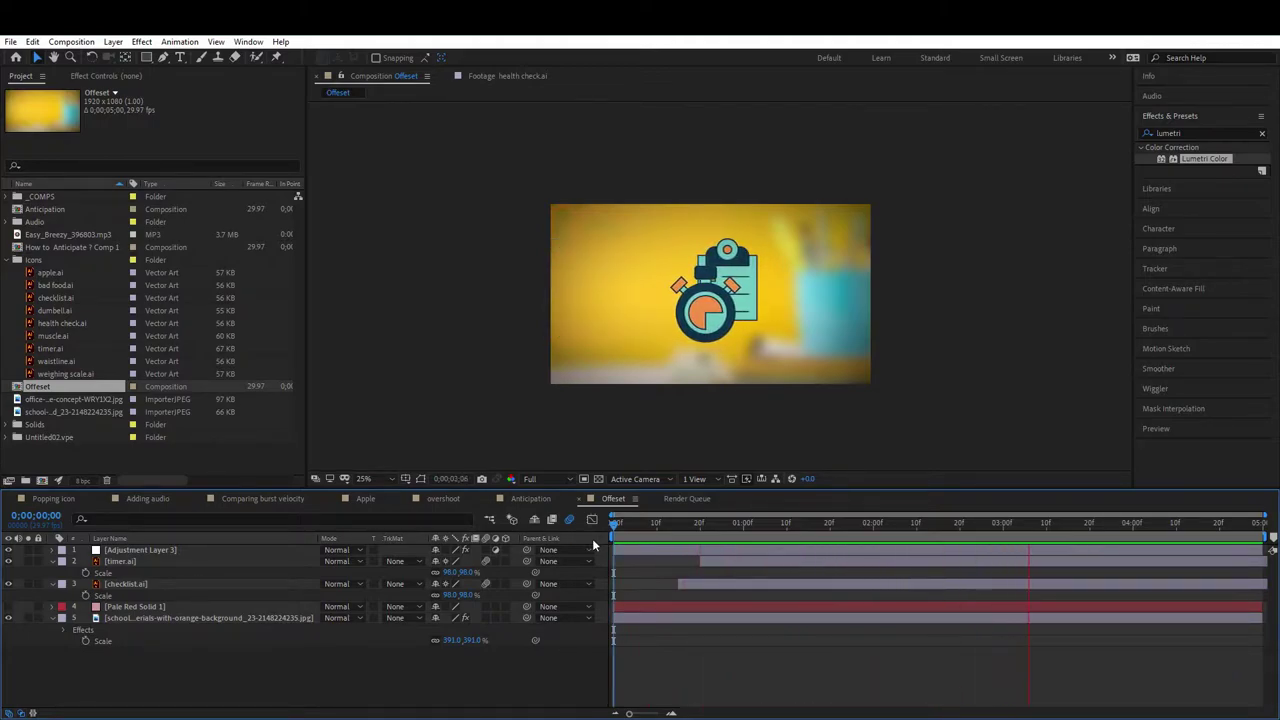
# Step: Start a new project and discard the unsaved changes to Lesson01.aep
pyautogui.click(674, 524)
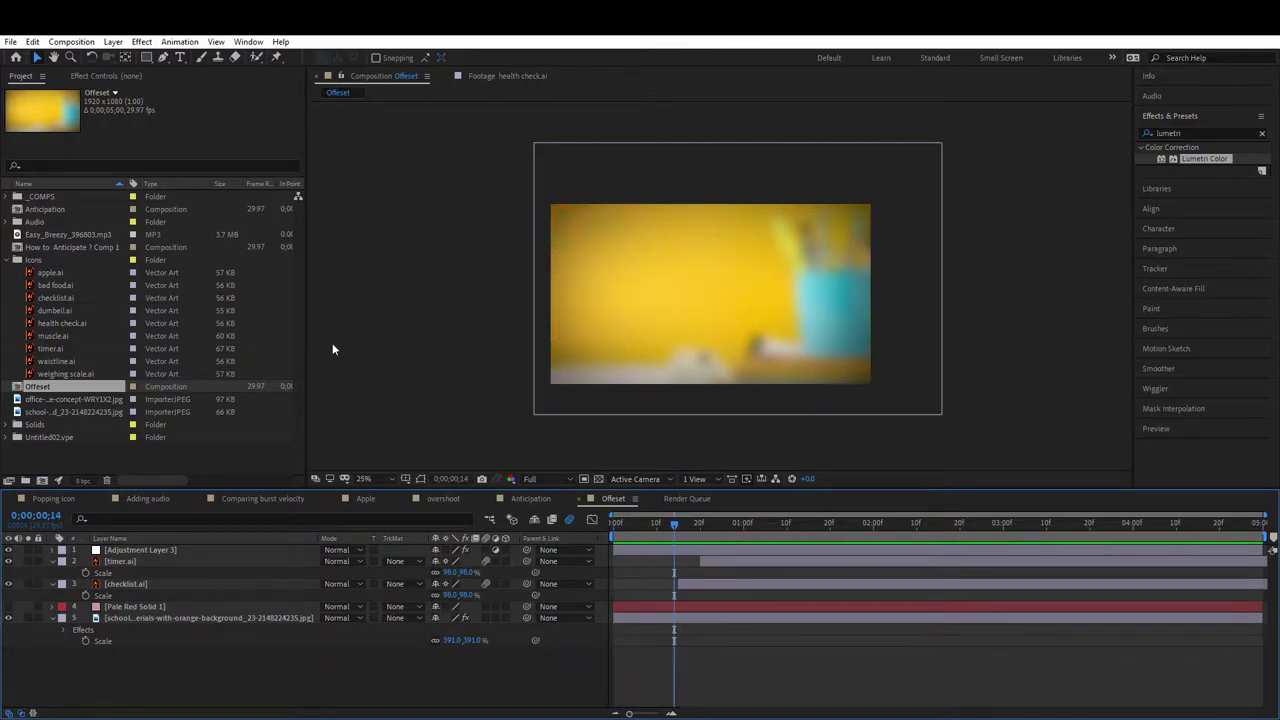
pyautogui.click(10, 41)
pyautogui.moveTo(28, 58)
pyautogui.click(279, 57)
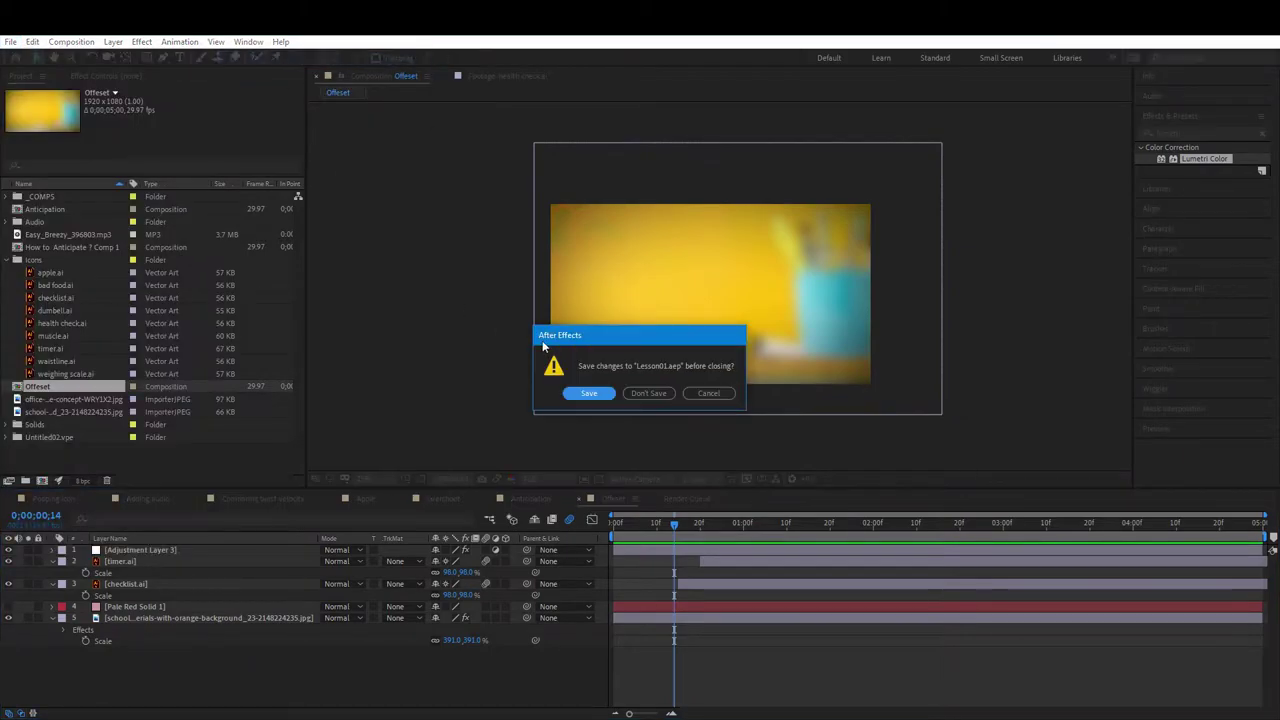
pyautogui.click(663, 393)
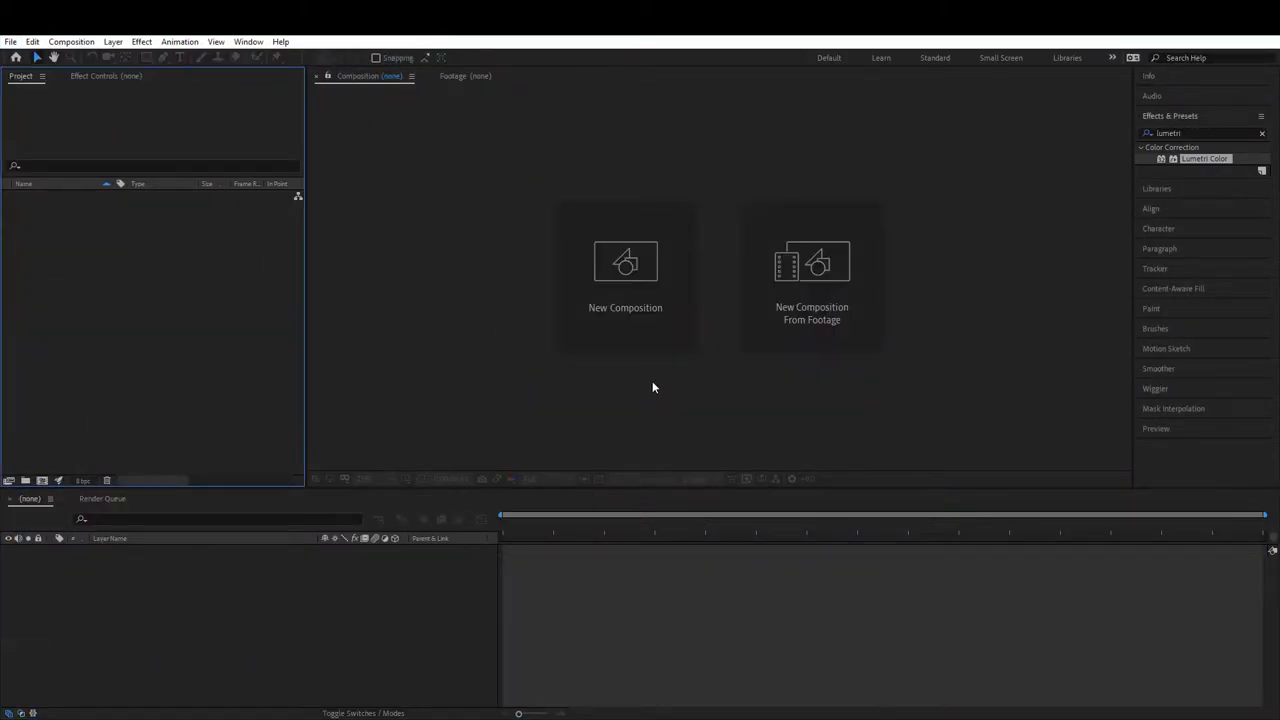
# Step: Create a 1920 x 1080 composition named Offset at 25 frames per second with a 5-second duration
pyautogui.click(643, 278)
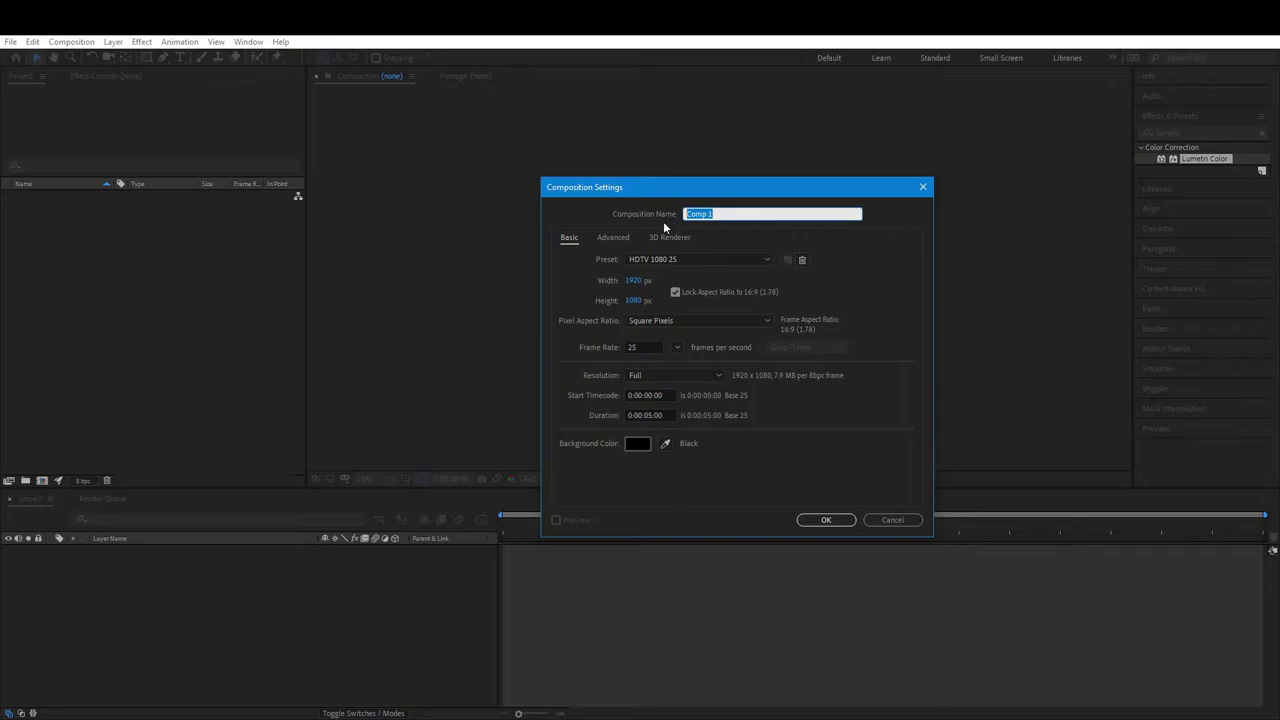
pyautogui.write('Offset')
pyautogui.click(632, 347)
pyautogui.click(600, 351)
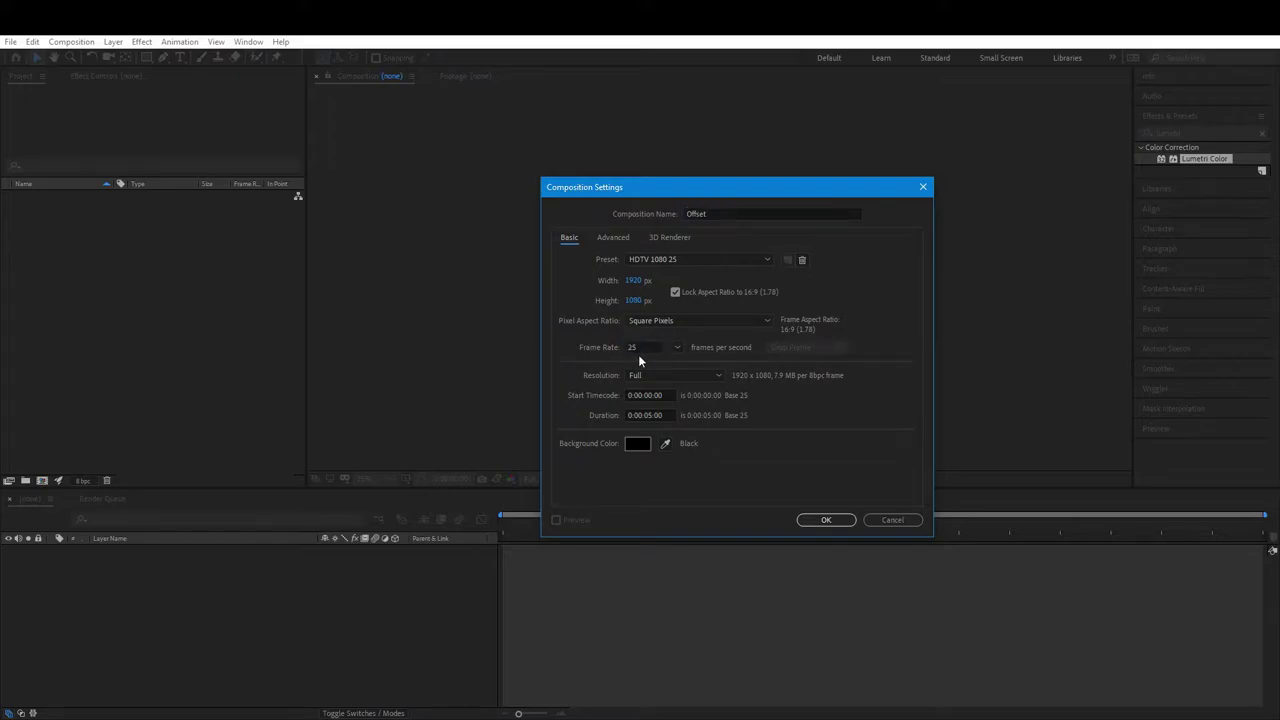
pyautogui.click(677, 347)
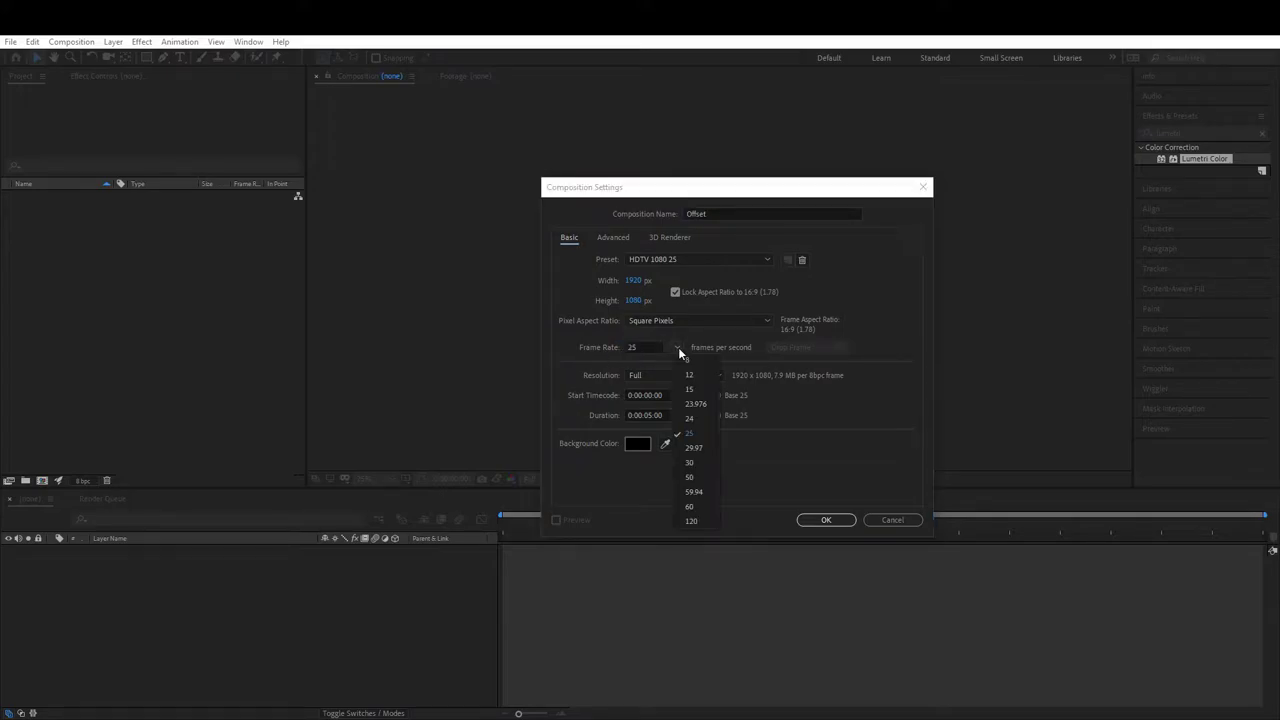
pyautogui.click(678, 348)
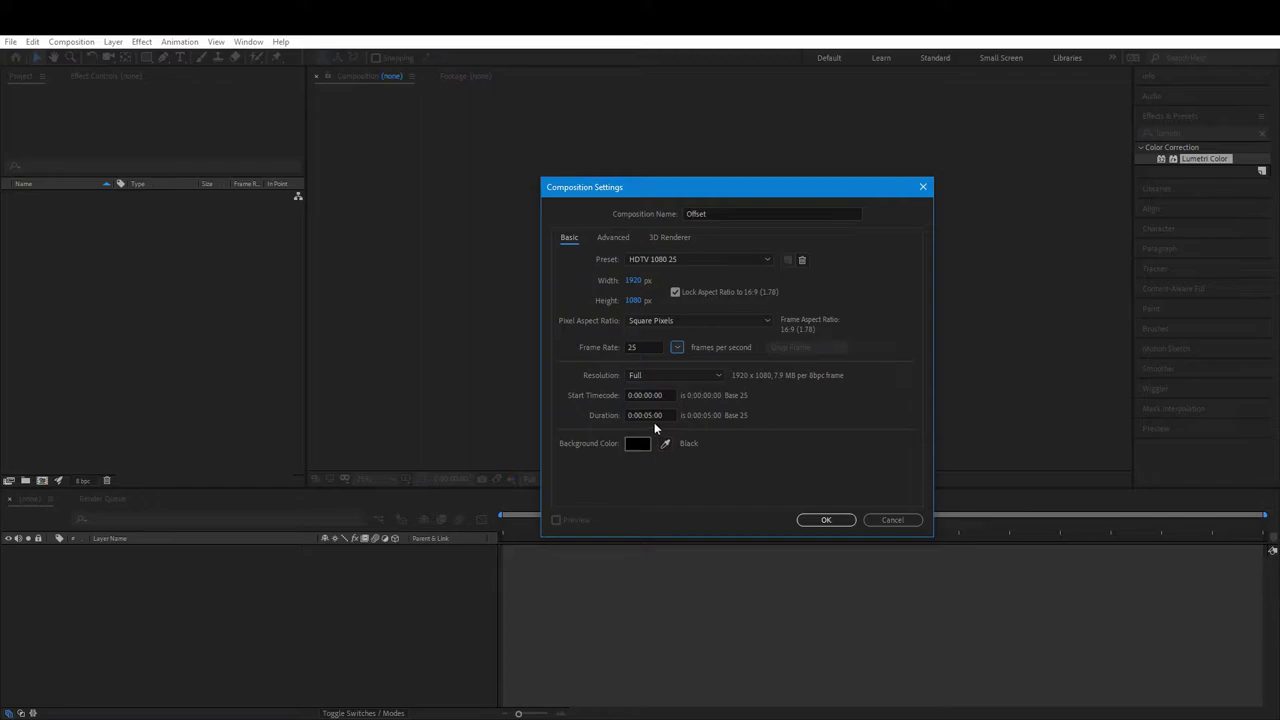
pyautogui.click(822, 521)
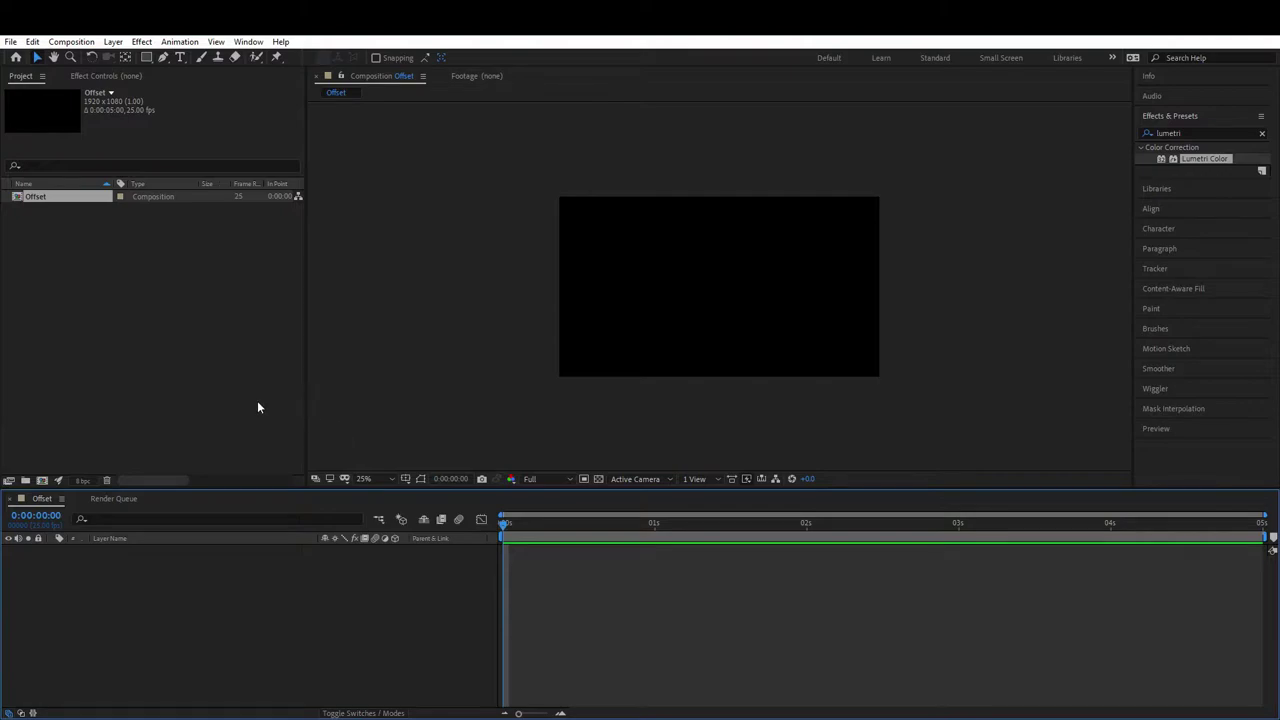
# Step: Import the checklist and timer Illustrator files as footage and add both as layers to the Offset composition
pyautogui.click(141, 323)
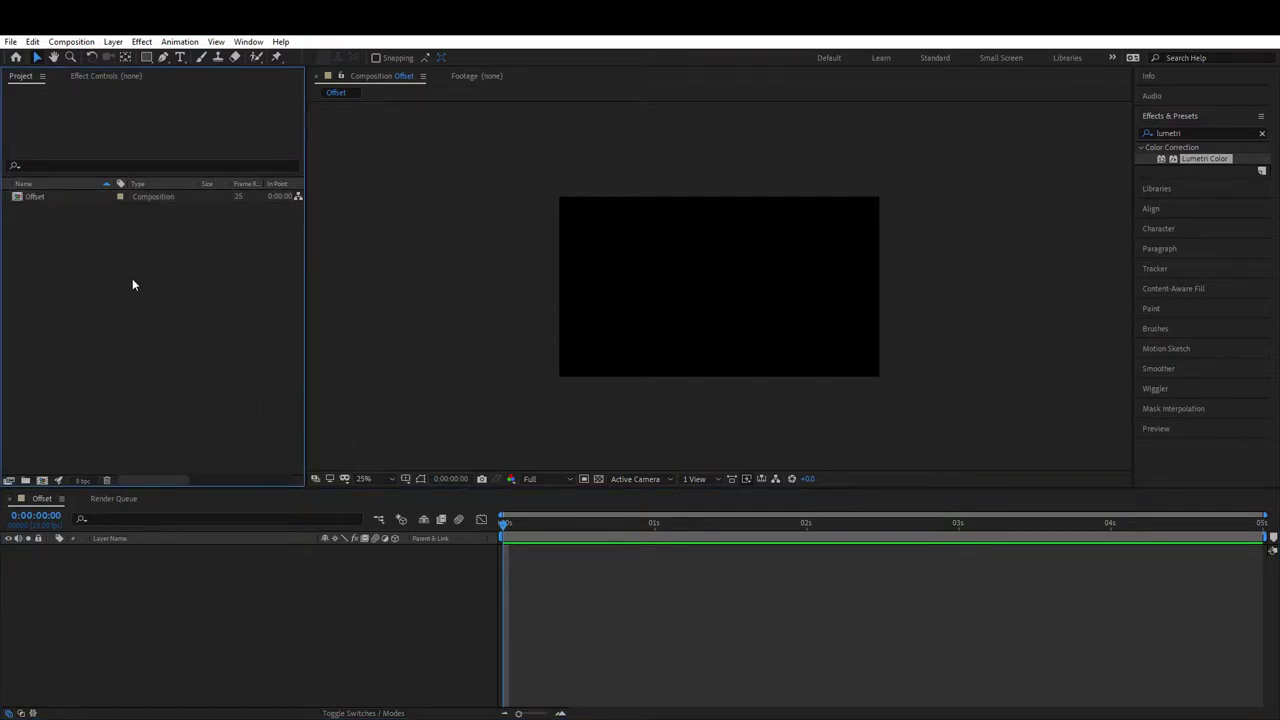
pyautogui.doubleClick(133, 287)
pyautogui.click(1045, 479)
pyautogui.rightClick(135, 314)
pyautogui.moveTo(232, 384)
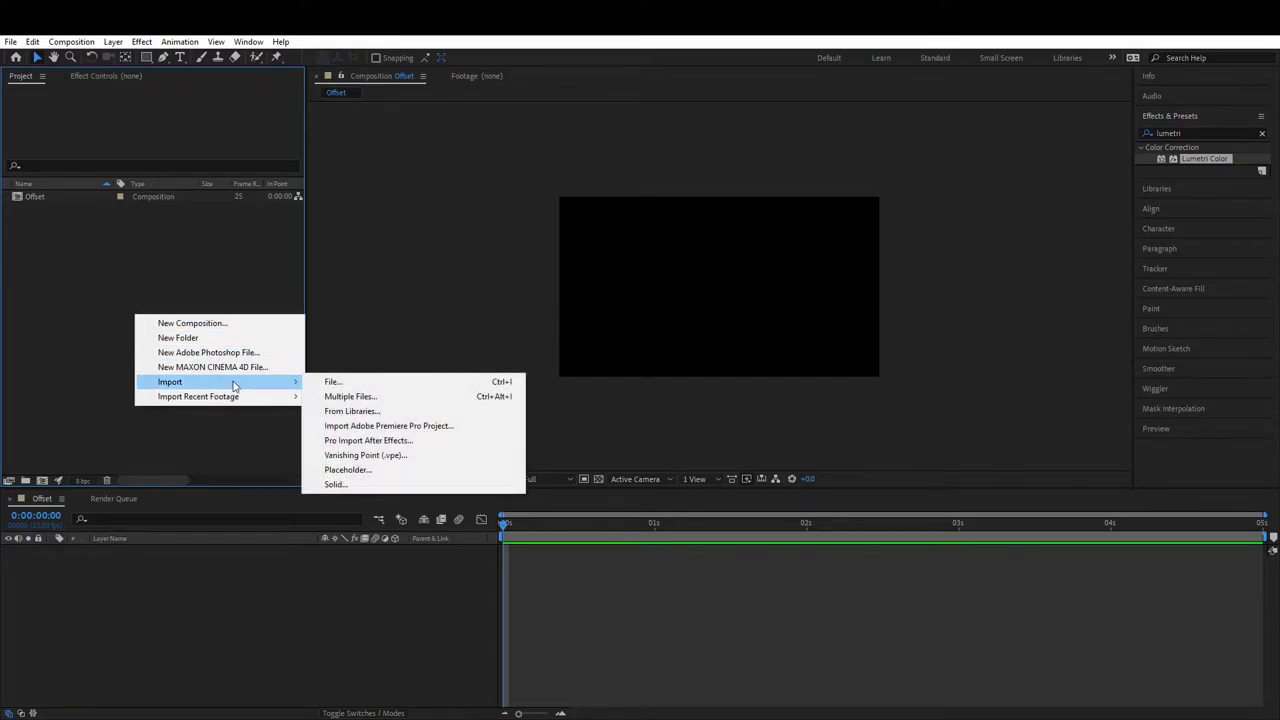
pyautogui.click(370, 381)
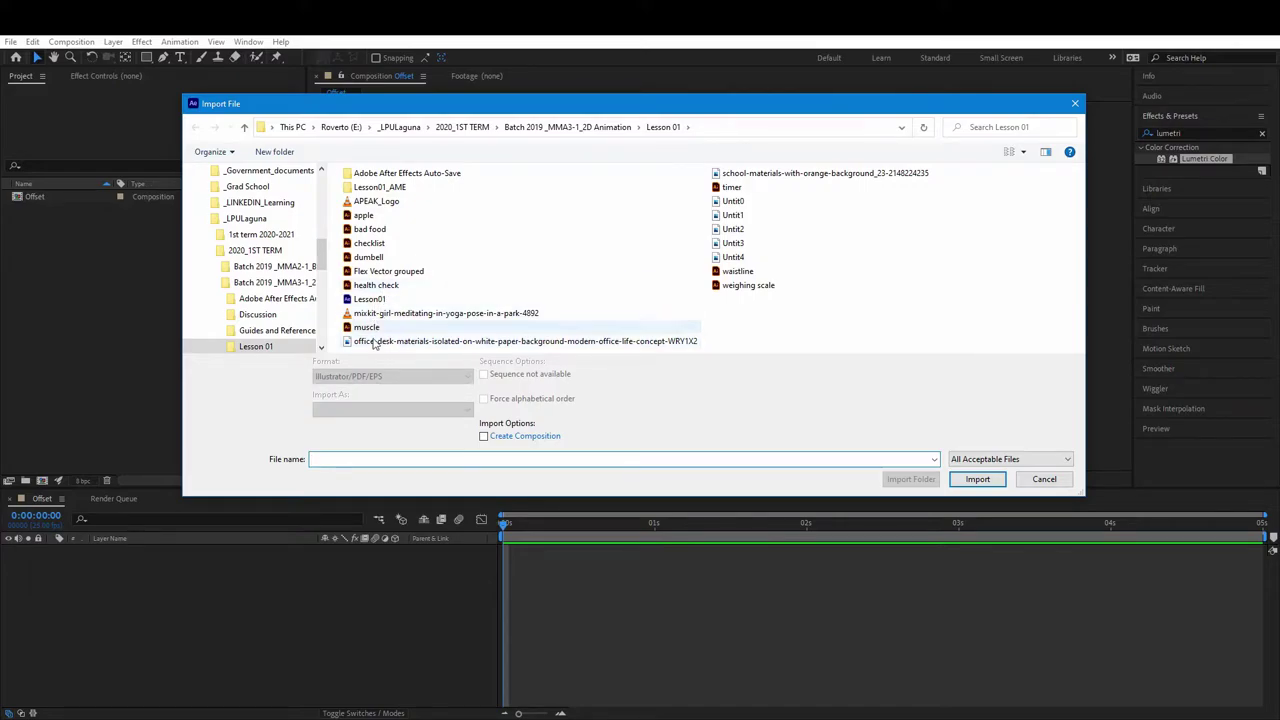
pyautogui.click(370, 243)
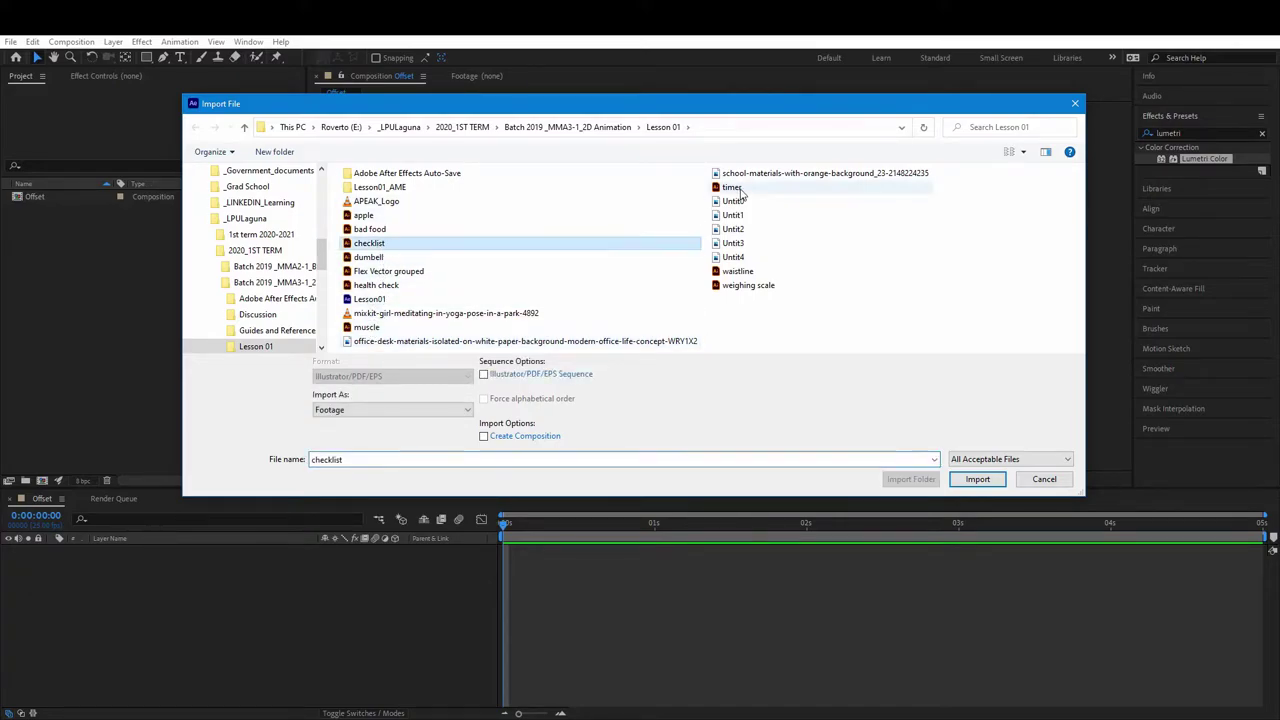
pyautogui.keyDown('ctrl'); pyautogui.click(731, 187); pyautogui.keyUp('ctrl')
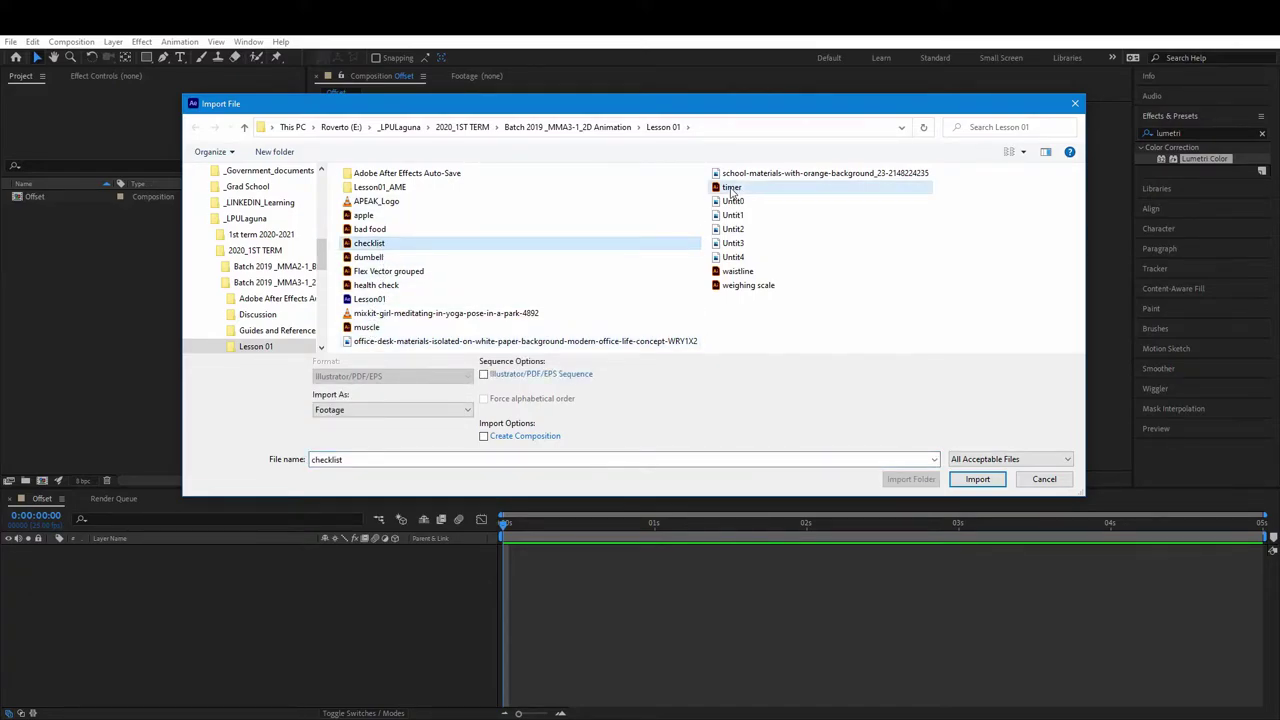
pyautogui.click(977, 469)
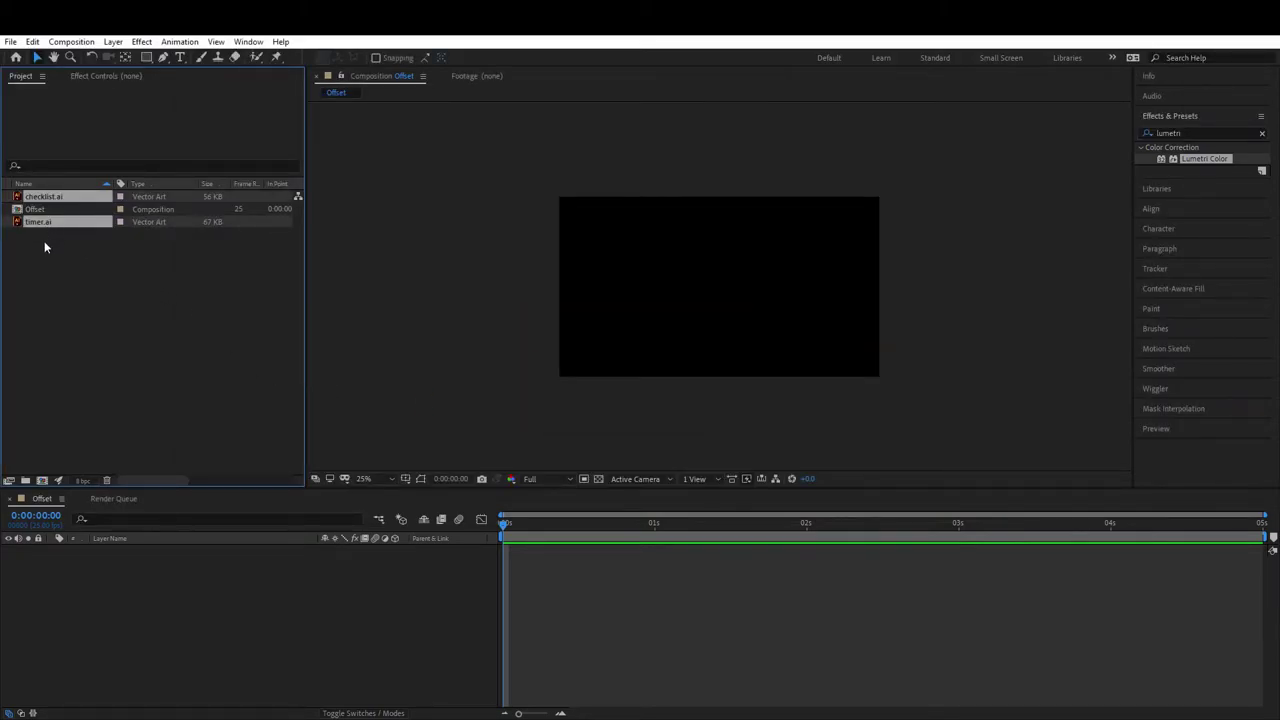
pyautogui.moveTo(39, 222); pyautogui.dragTo(207, 630)
pyautogui.click(115, 302)
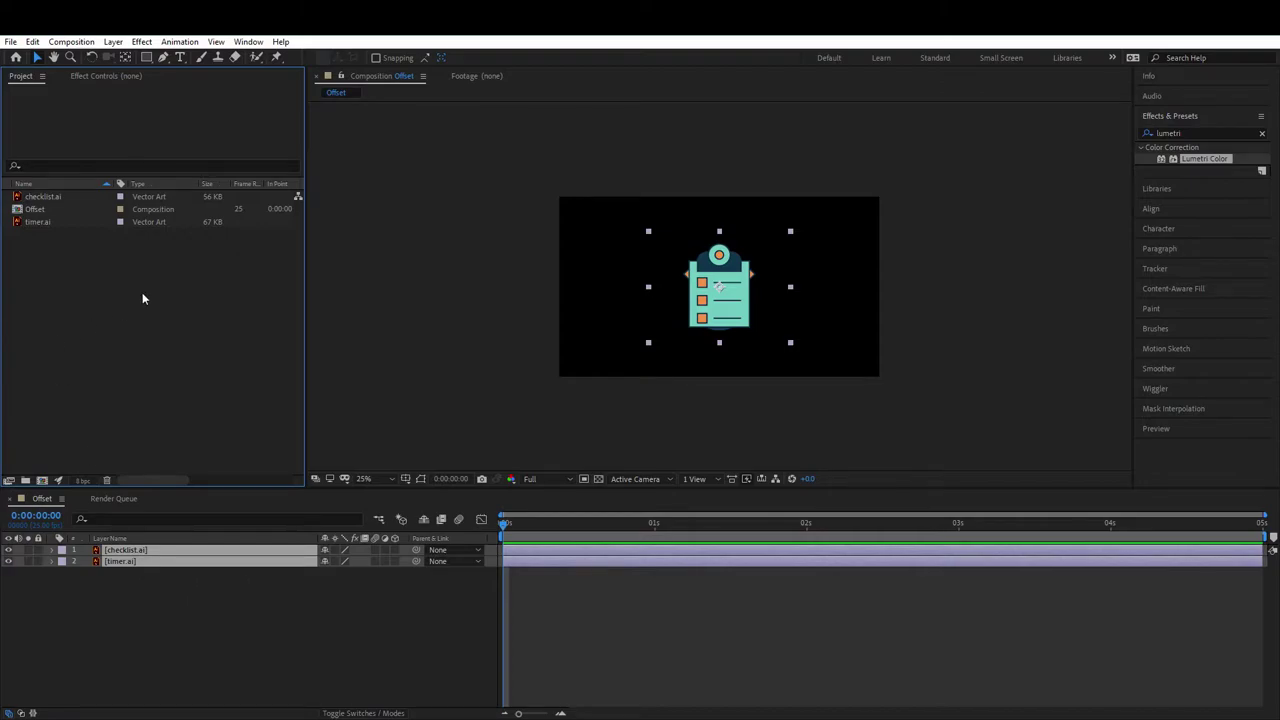
# Step: Create a project folder named icons and move checklist.ai and timer.ai into it
pyautogui.click(26, 480)
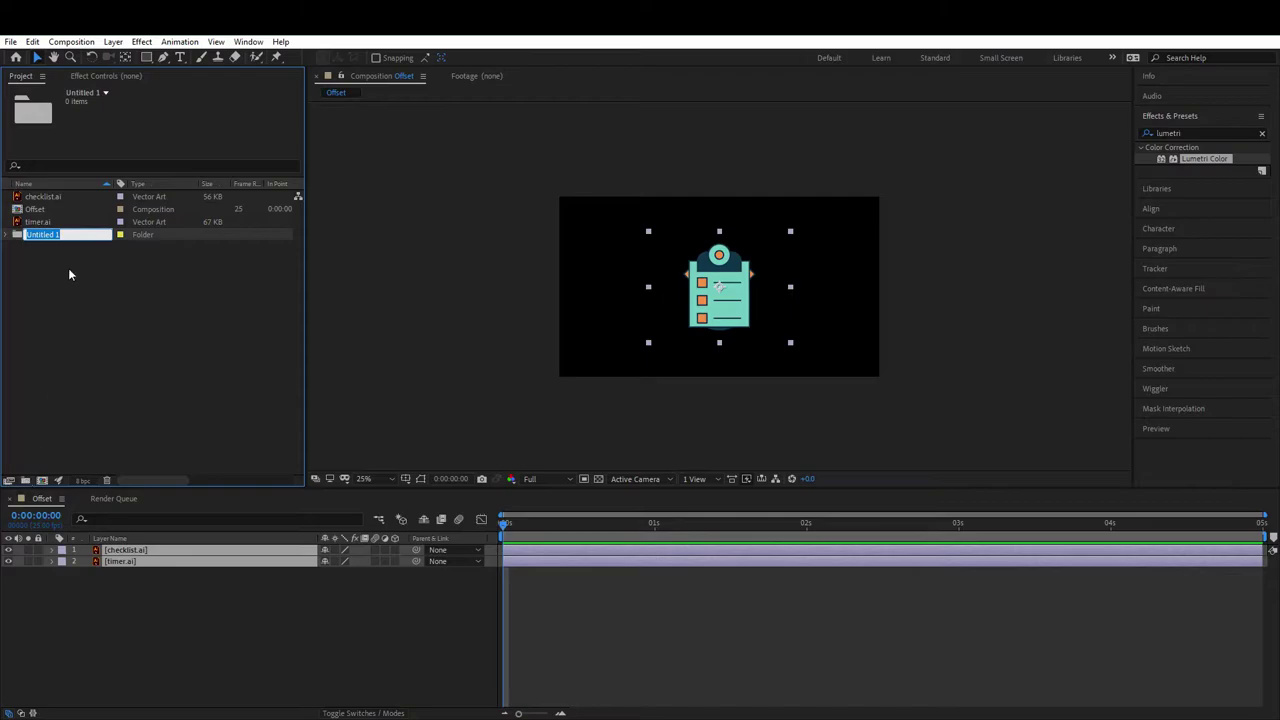
pyautogui.write('Icons')
pyautogui.press('Return')
pyautogui.click(37, 237)
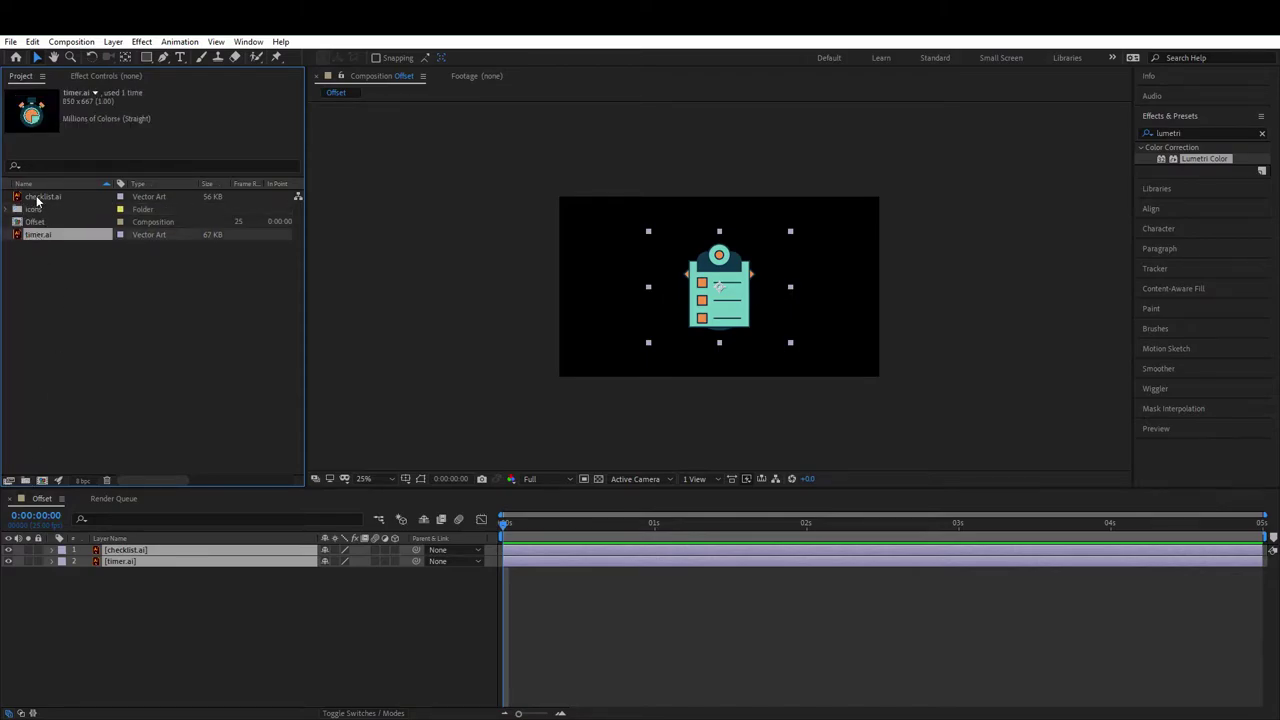
pyautogui.keyDown('ctrl'); pyautogui.click(40, 198); pyautogui.keyUp('ctrl')
pyautogui.moveTo(42, 203); pyautogui.dragTo(37, 210)
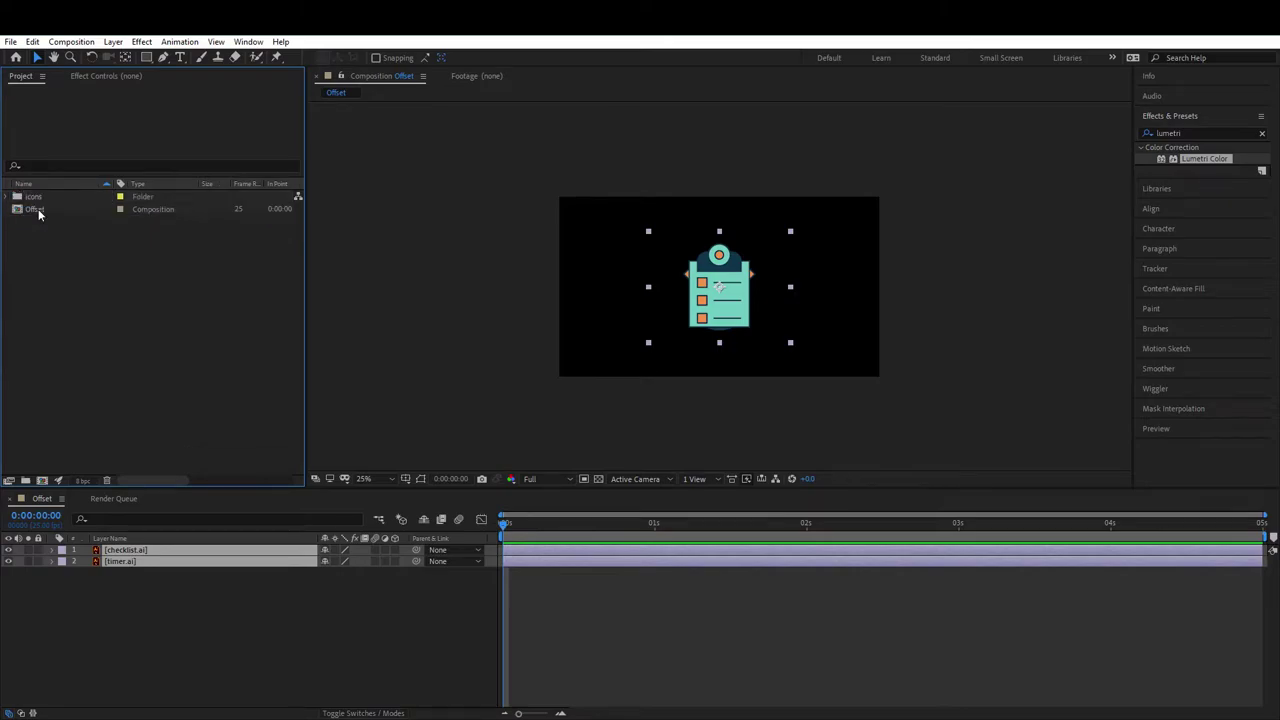
# Step: Create a project folder named comp, move the Offset composition into it, and expand the icons folder
pyautogui.click(25, 481)
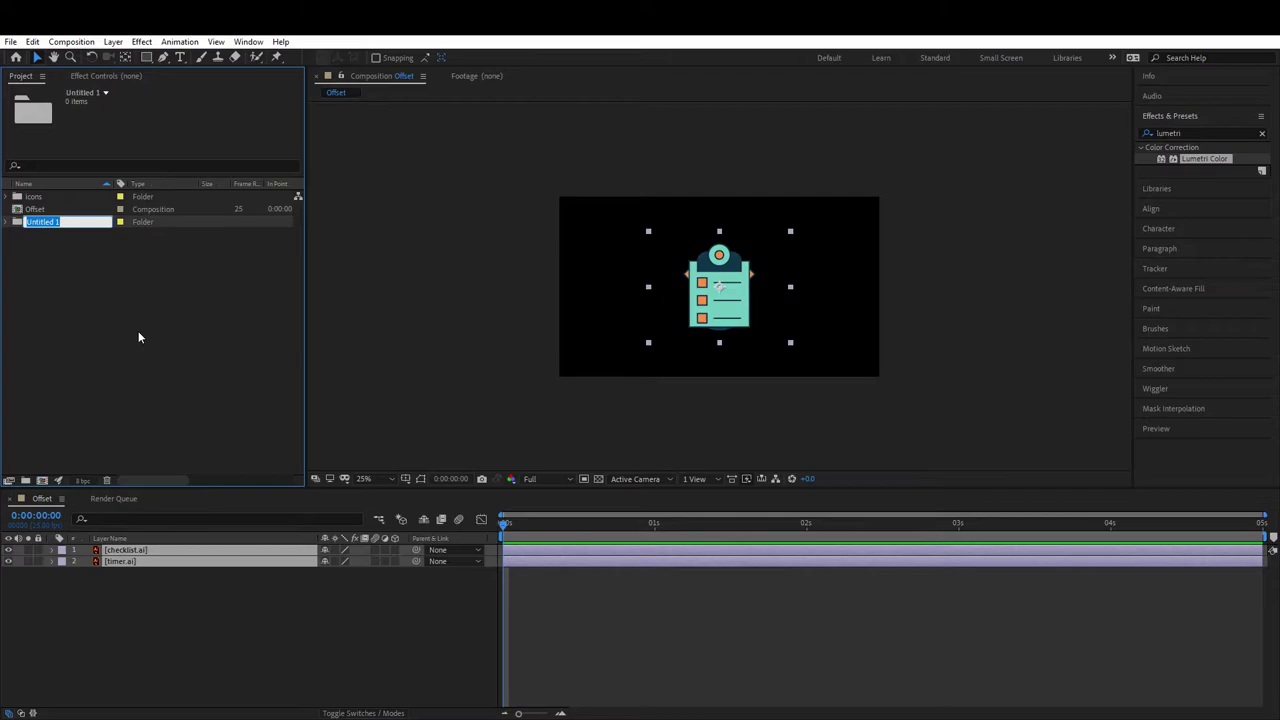
pyautogui.write('comp')
pyautogui.press('Return')
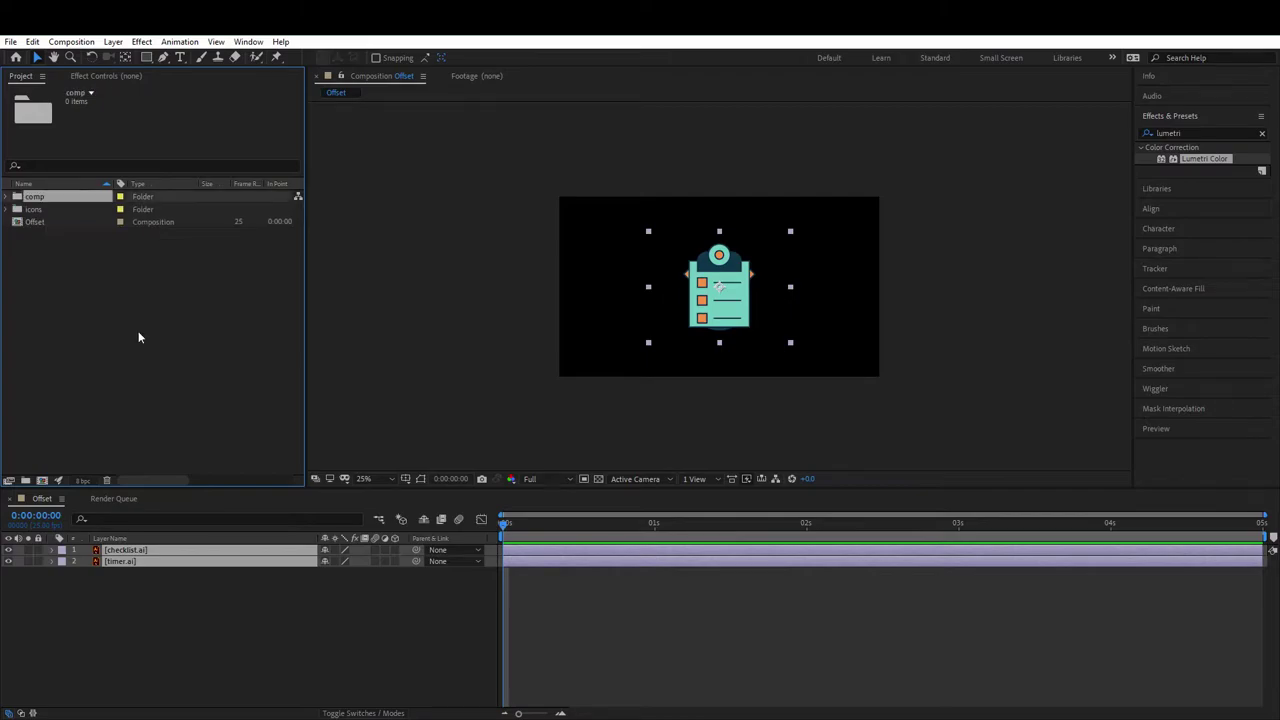
pyautogui.click(37, 221)
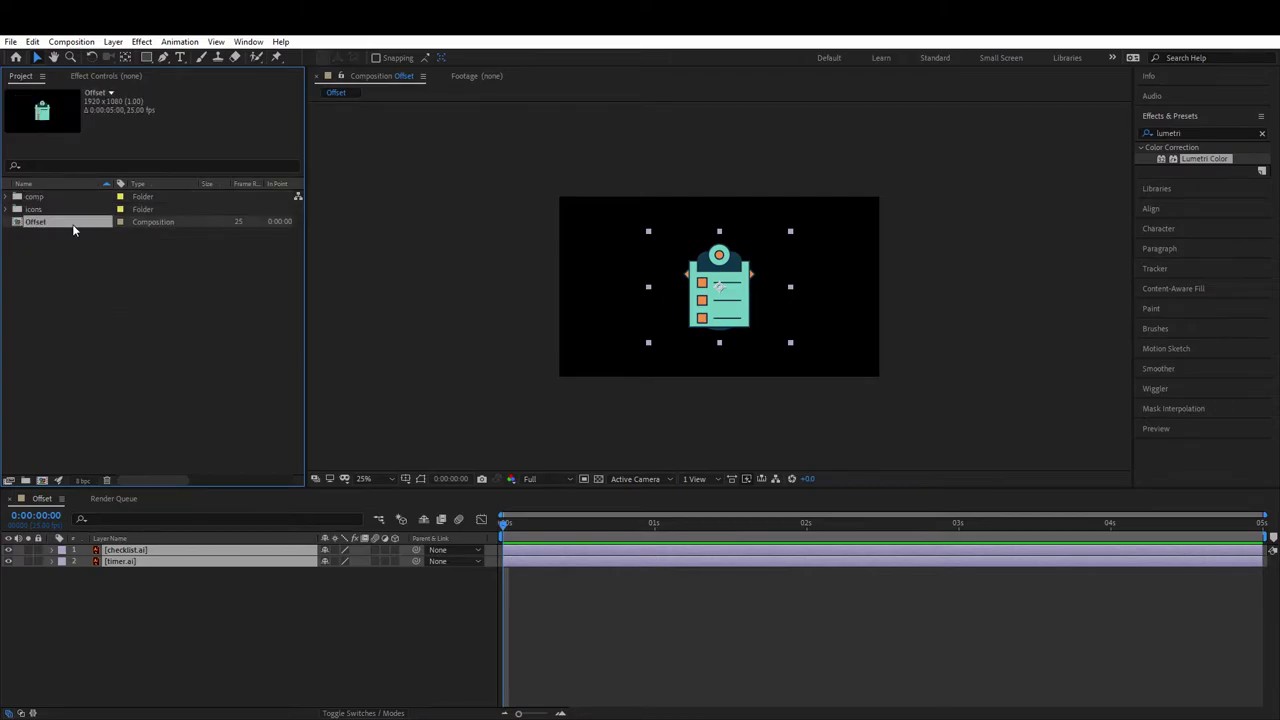
pyautogui.moveTo(40, 226); pyautogui.dragTo(48, 197)
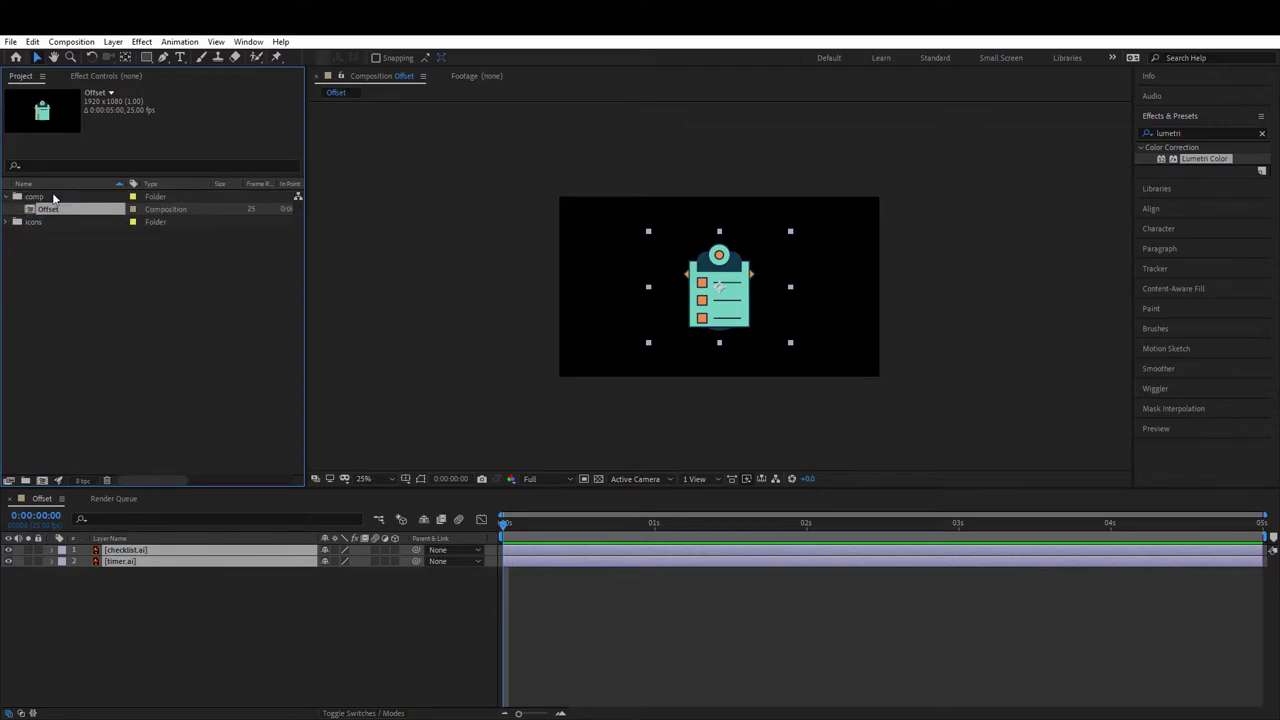
pyautogui.click(9, 222)
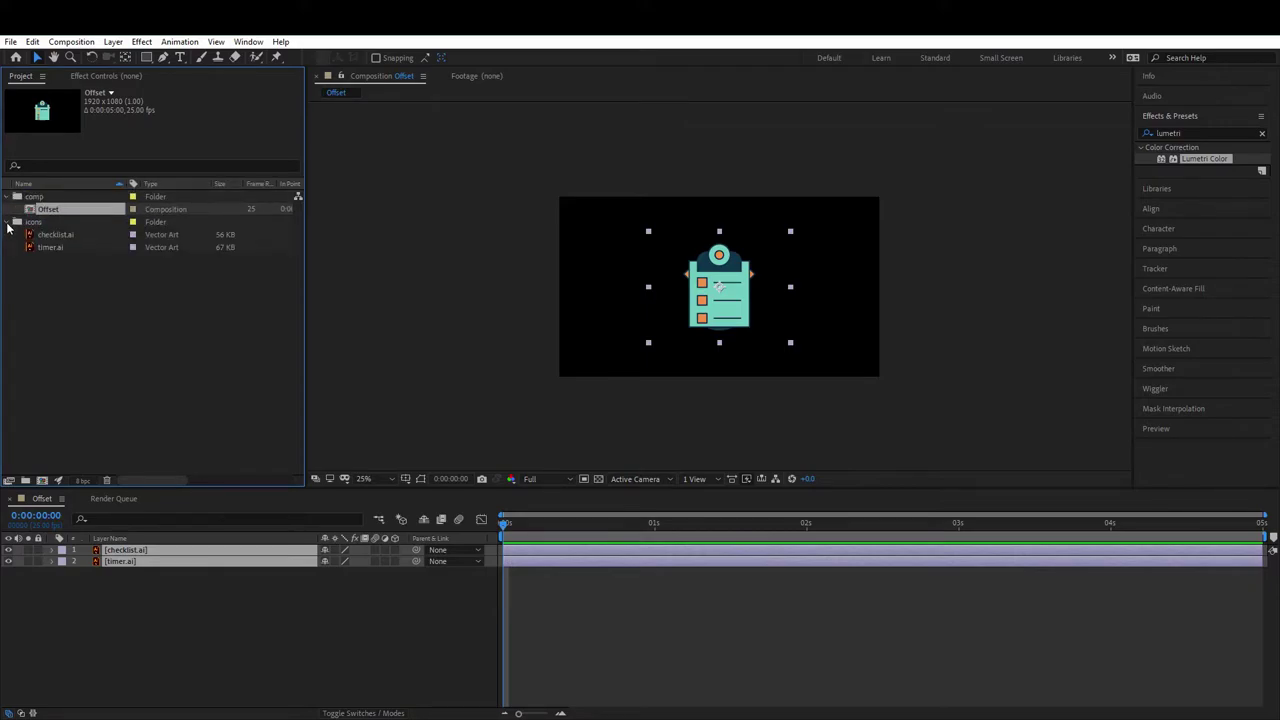
pyautogui.click(160, 379)
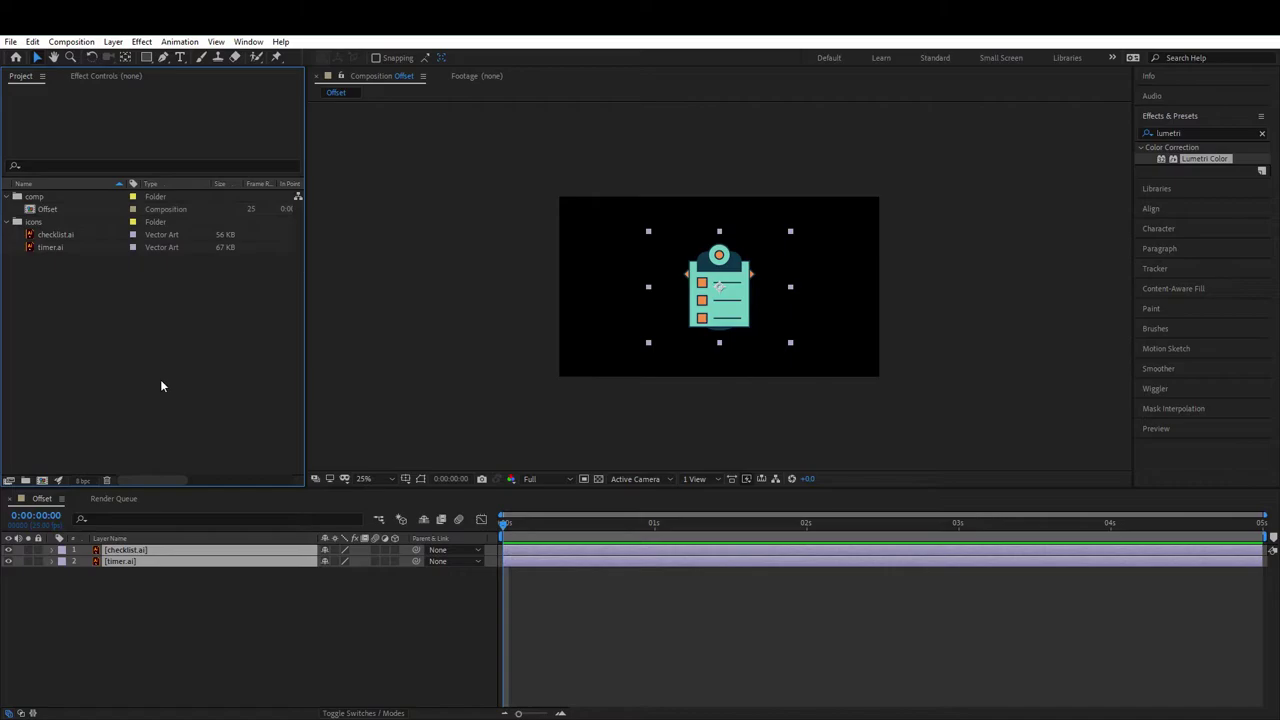
# Step: Stack the checklist layer below the timer and arrange them with the timer toward the lower left and the checklist toward the upper right
pyautogui.click(259, 632)
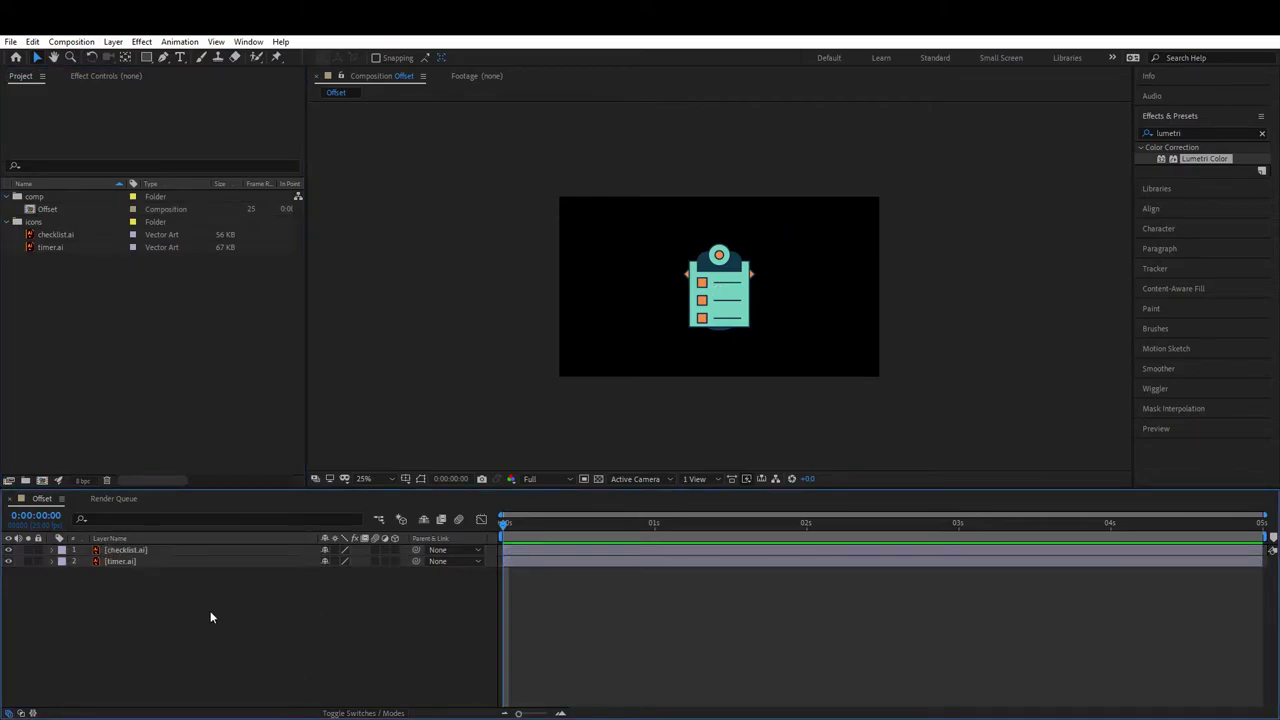
pyautogui.click(138, 561)
pyautogui.moveTo(716, 317)
pyautogui.mouseDown()
pyautogui.moveTo(748, 292)
pyautogui.moveTo(694, 329)
pyautogui.moveTo(711, 317)
pyautogui.mouseUp()
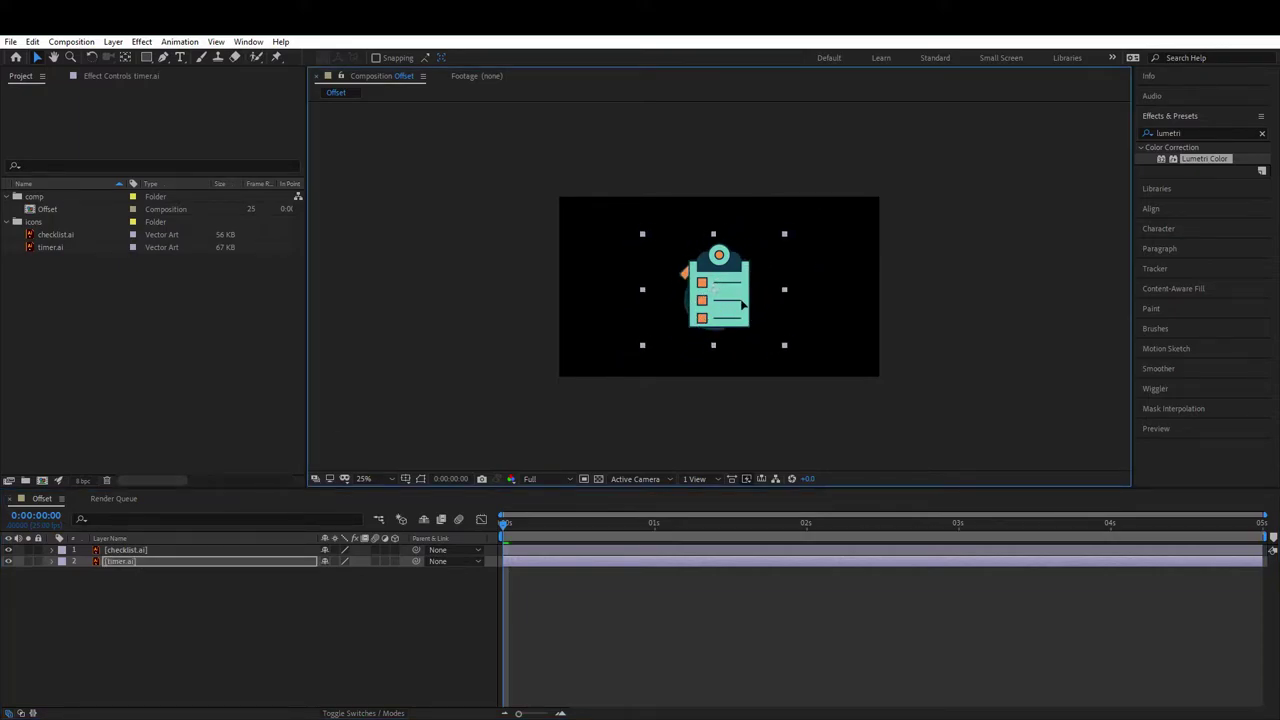
pyautogui.moveTo(151, 551); pyautogui.dragTo(155, 576)
pyautogui.moveTo(730, 300); pyautogui.dragTo(753, 288)
# Step: Scale the timer layer down to 80%
pyautogui.click(156, 550)
pyautogui.press('s')
pyautogui.moveTo(345, 561); pyautogui.dragTo(336, 568)
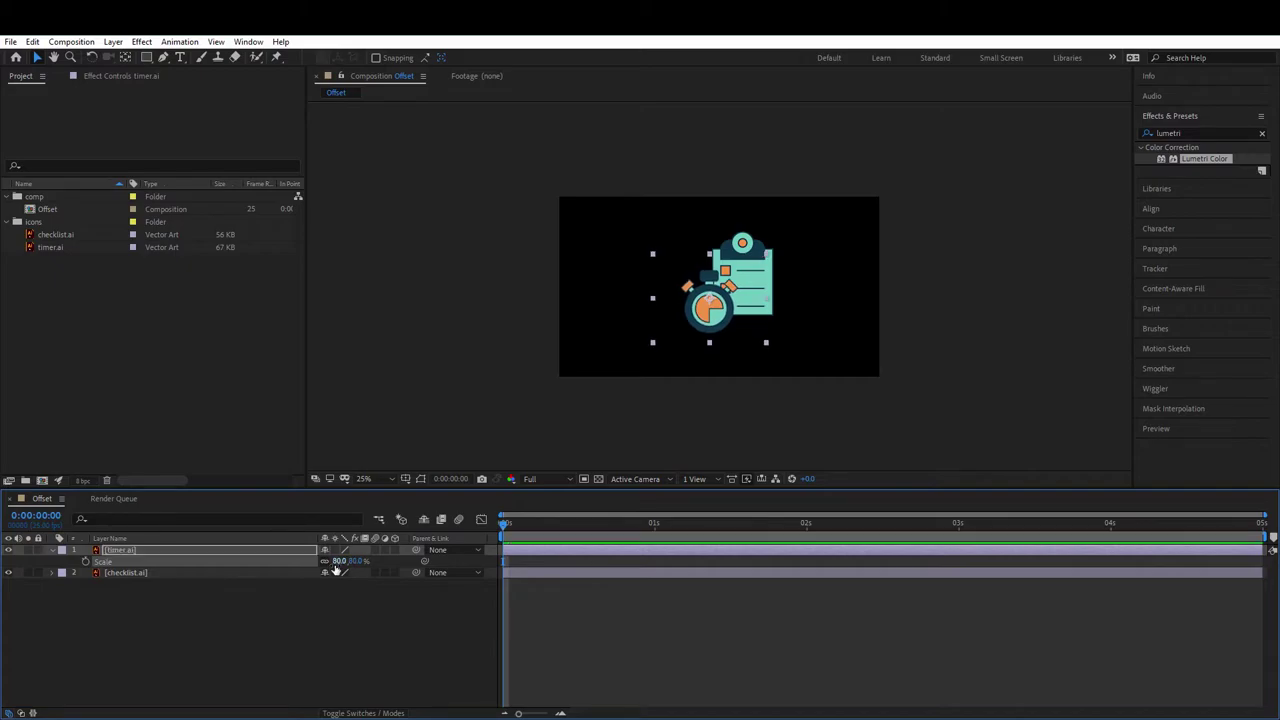
pyautogui.click(1022, 288)
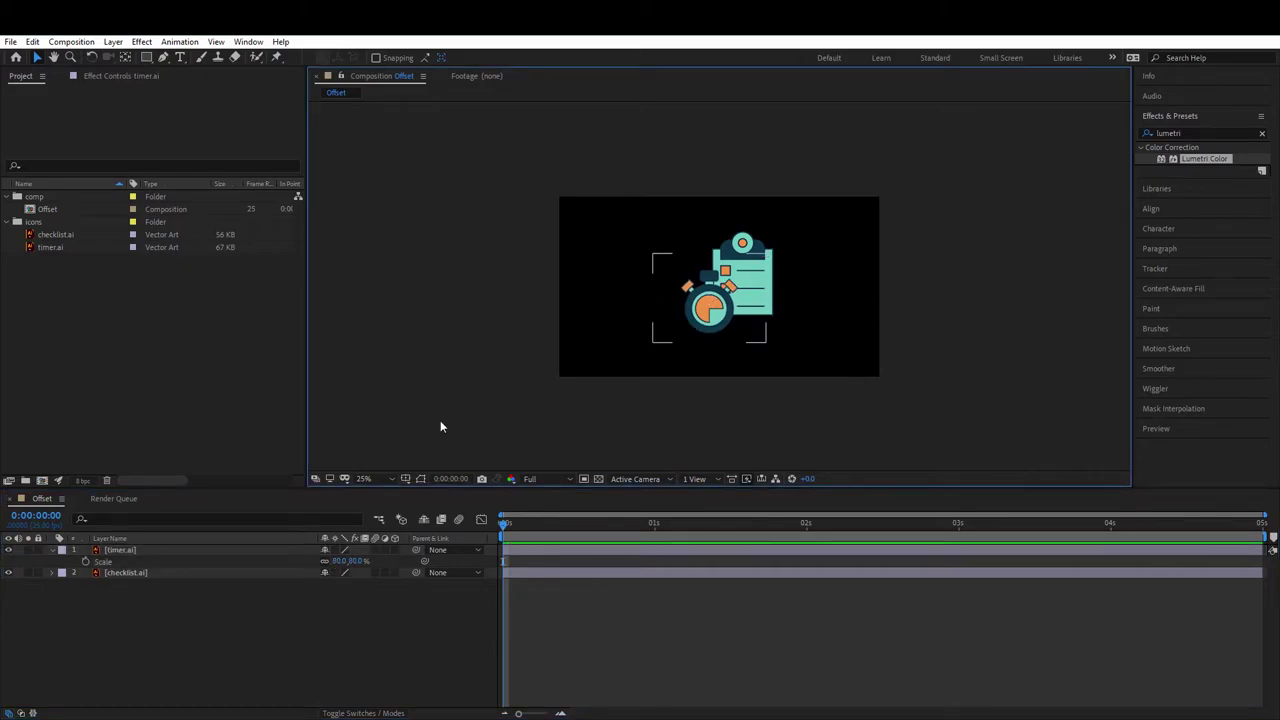
# Step: Set Position keyframes on the timer and checklist layers at 1 second
pyautogui.click(114, 572)
pyautogui.keyDown('shift'); pyautogui.click(128, 552); pyautogui.keyUp('shift')
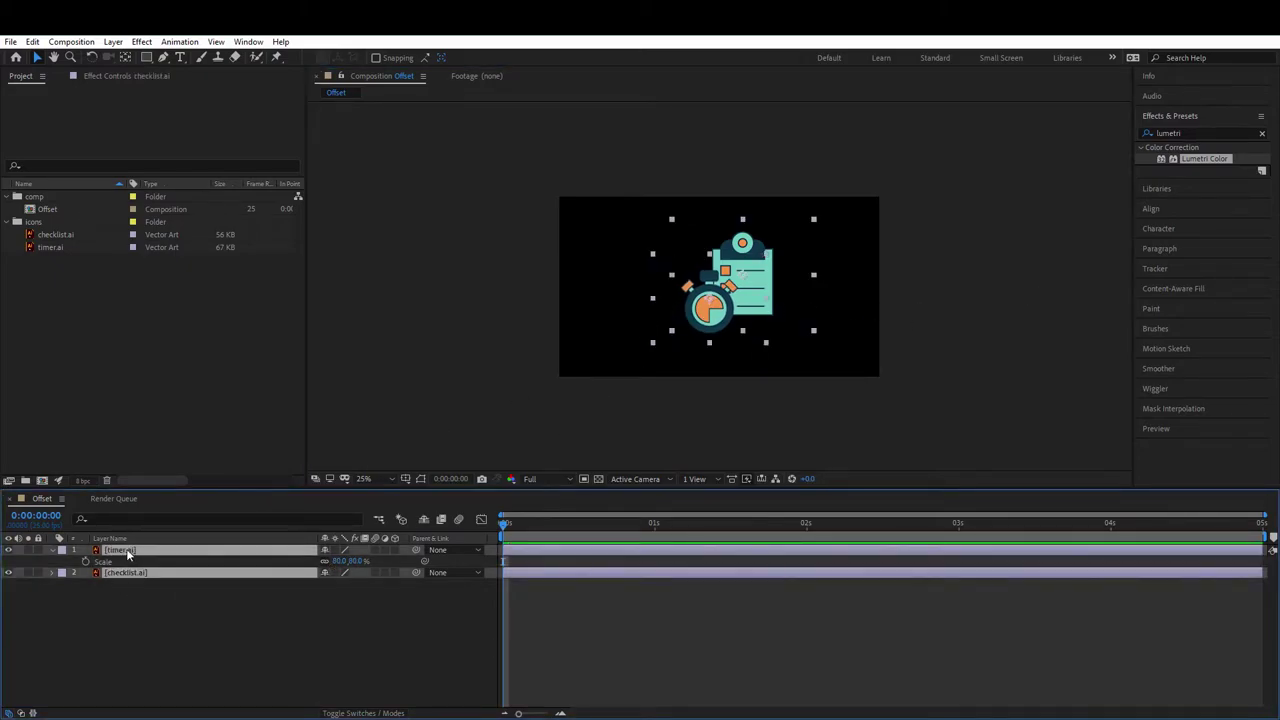
pyautogui.press('p')
pyautogui.click(655, 527)
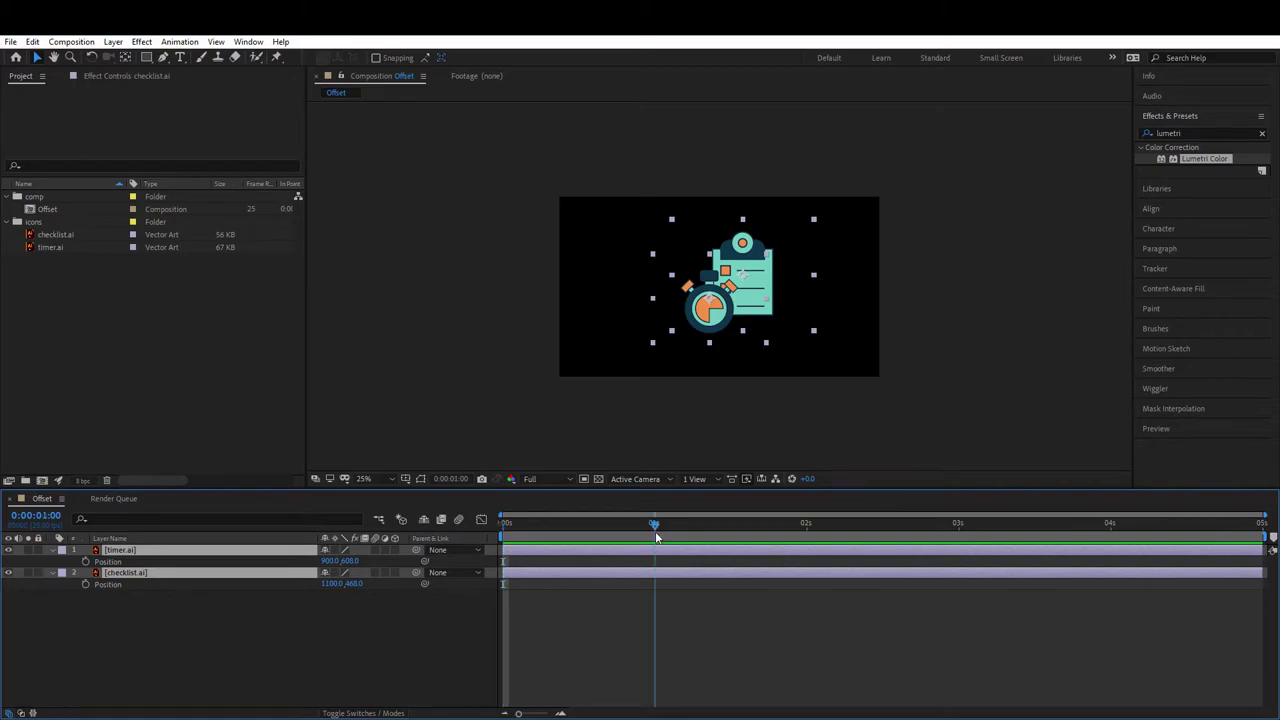
pyautogui.click(85, 561)
pyautogui.click(85, 584)
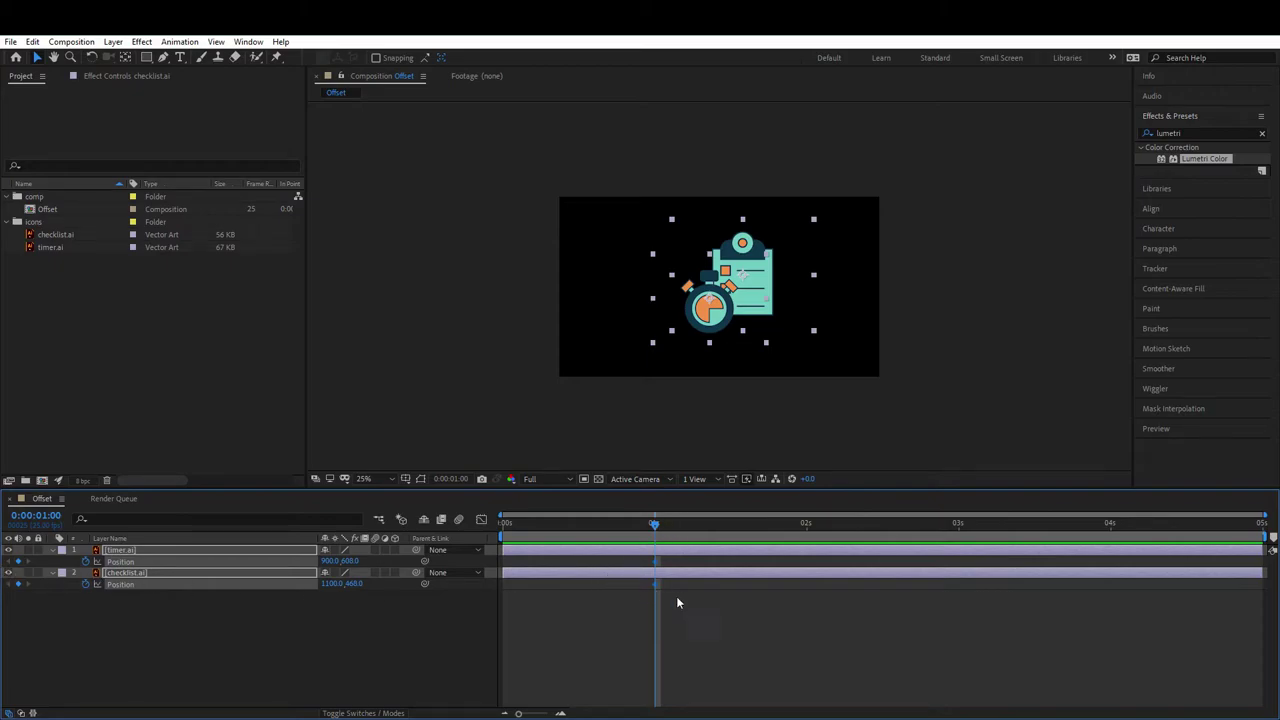
# Step: Add Position keyframes holding the current placement of both icon layers at 3 seconds
pyautogui.click(924, 525)
pyautogui.moveTo(926, 526); pyautogui.dragTo(956, 523)
pyautogui.click(18, 561)
pyautogui.click(17, 584)
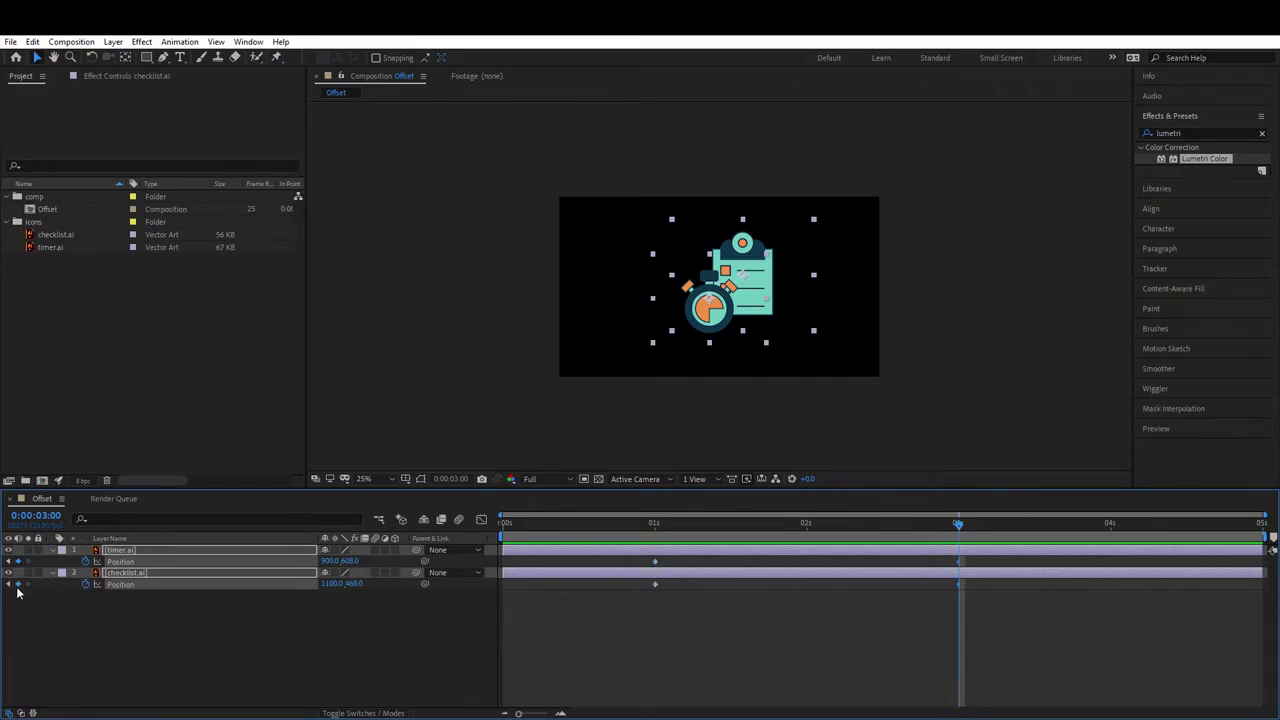
# Step: At the 1-second keyframes, shift both icons off the frame's left edge, with the checklist at about X -284 and the timer 200 px further left
pyautogui.click(656, 525)
pyautogui.moveTo(658, 526); pyautogui.dragTo(594, 525)
pyautogui.moveTo(917, 524); pyautogui.dragTo(656, 525)
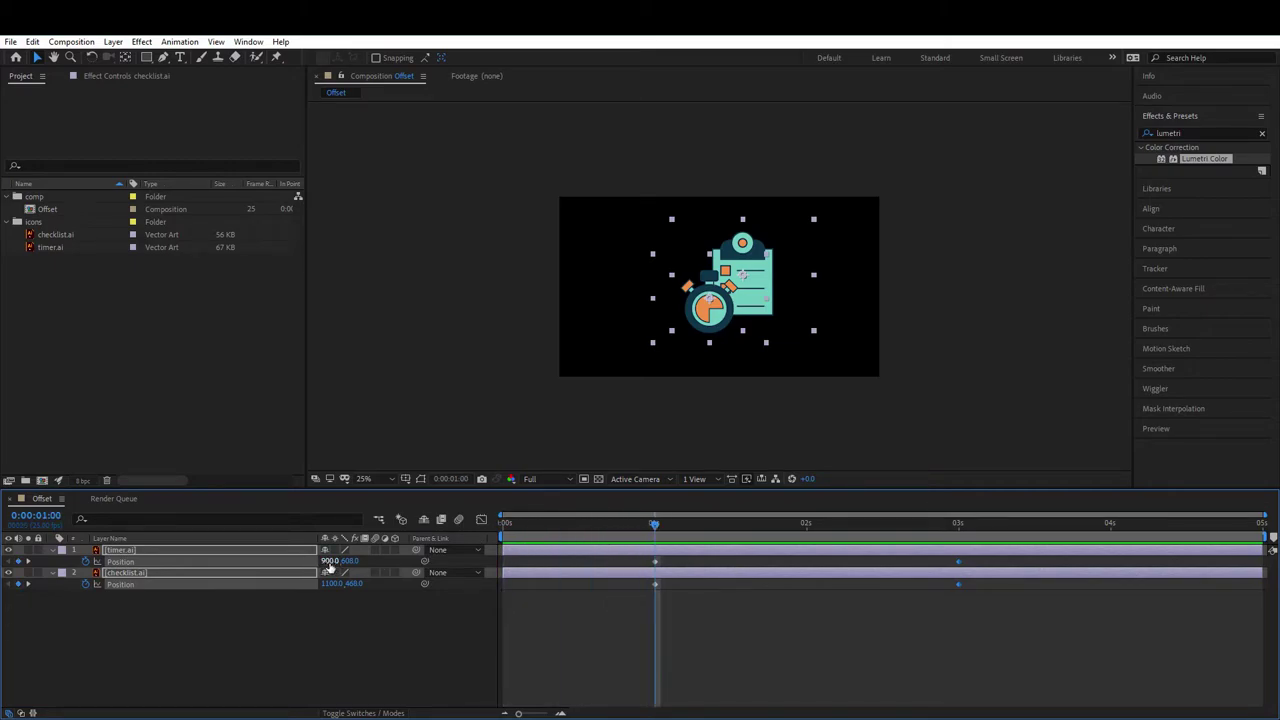
pyautogui.moveTo(330, 565); pyautogui.dragTo(171, 566)
pyautogui.moveTo(330, 562); pyautogui.dragTo(148, 562)
pyautogui.moveTo(331, 563); pyautogui.dragTo(215, 559)
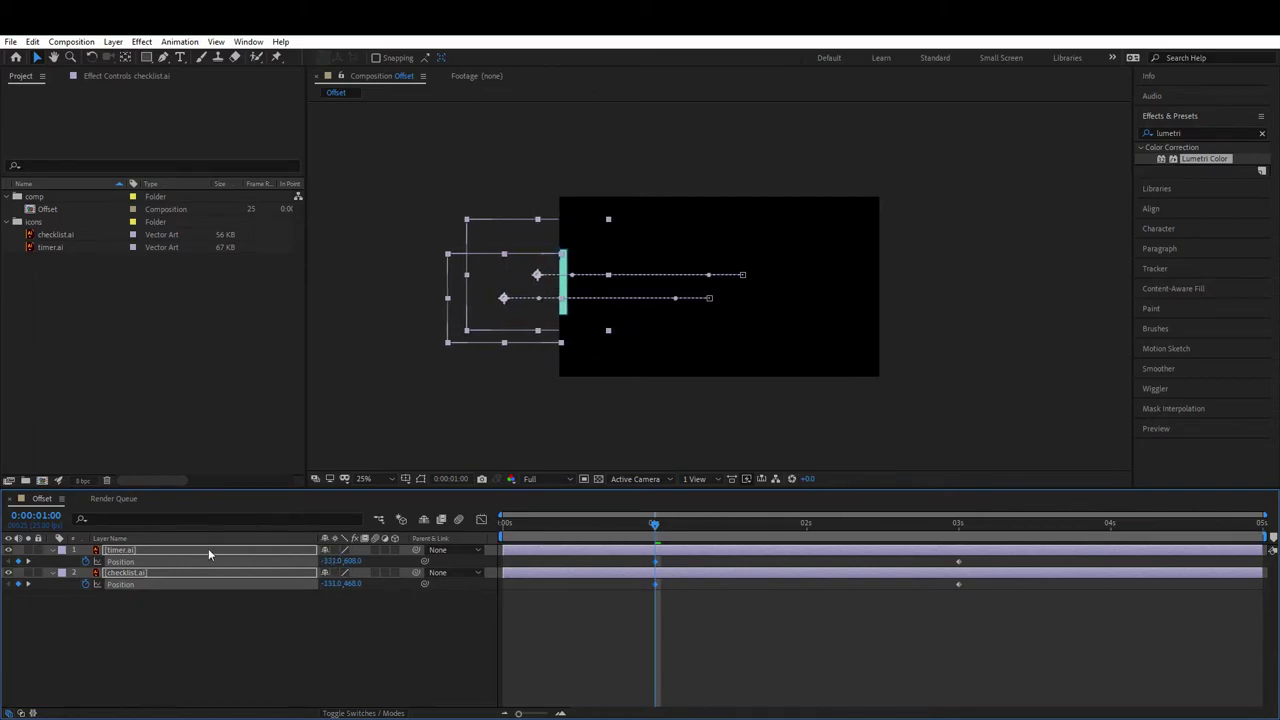
pyautogui.moveTo(335, 563); pyautogui.dragTo(316, 565)
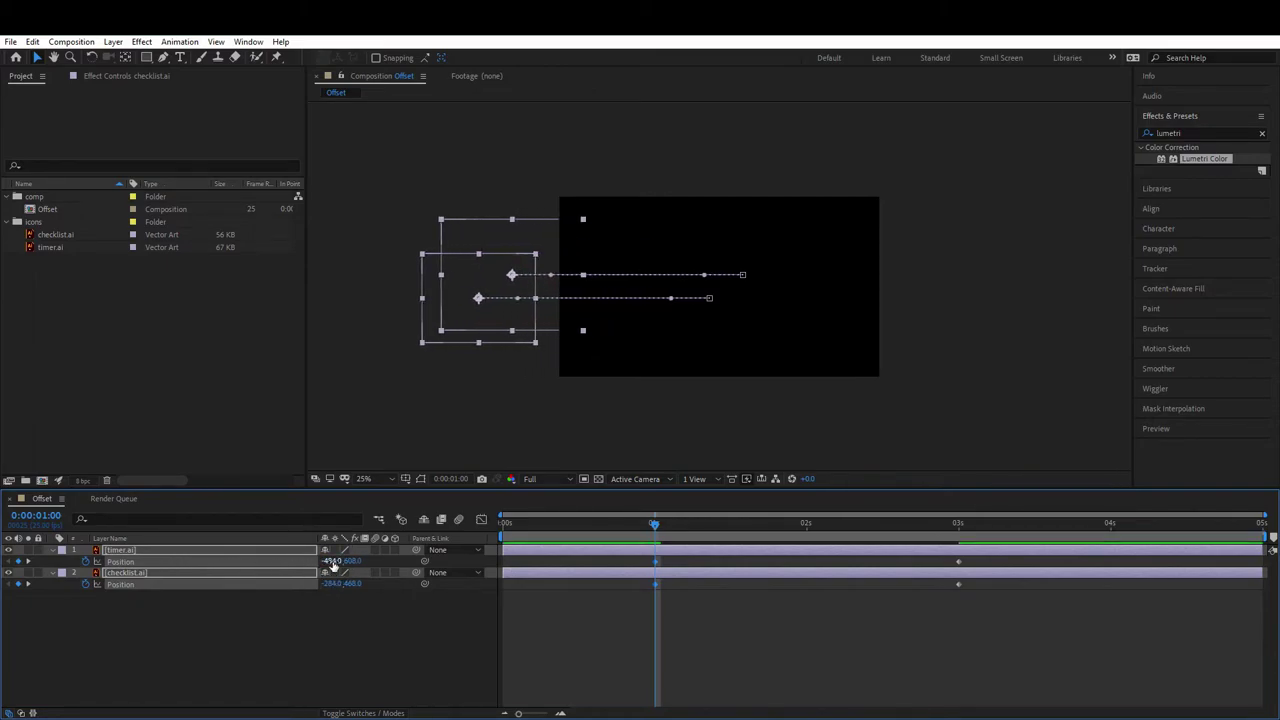
# Step: Deselect the icon layers and preview the slide-in animation from the start of the composition
pyautogui.click(518, 645)
pyautogui.press('Home')
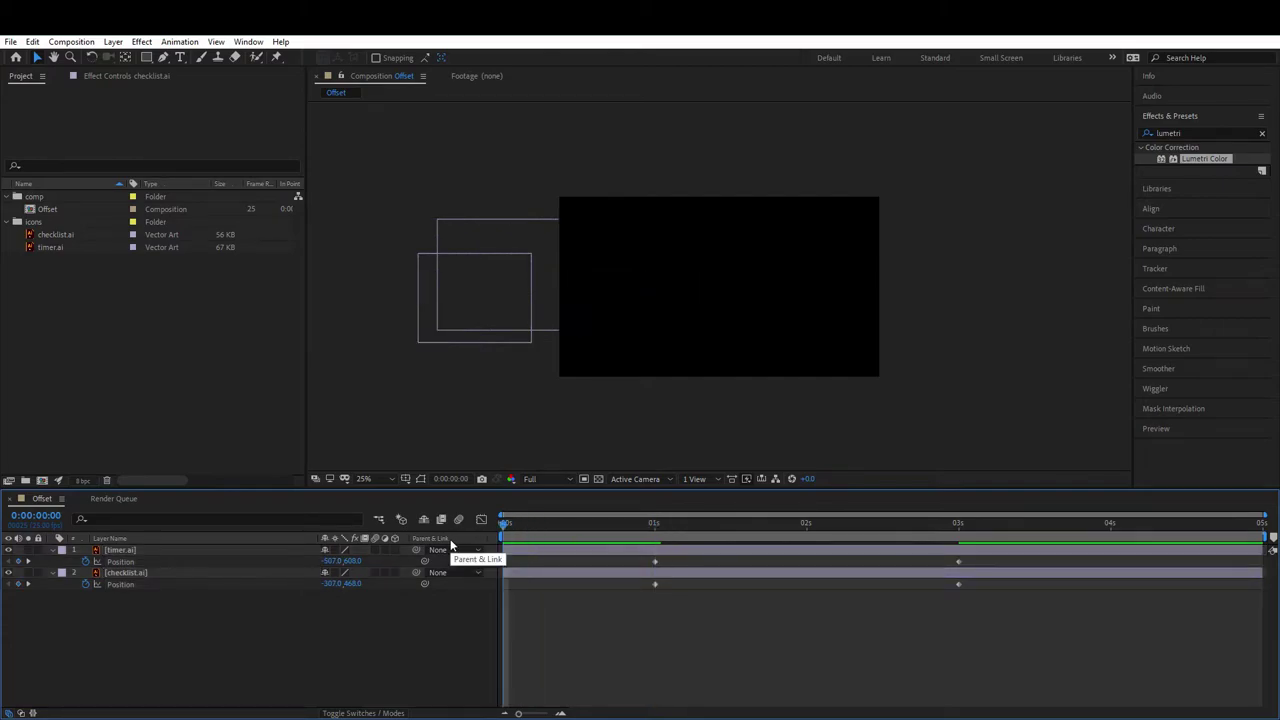
pyautogui.press('space')
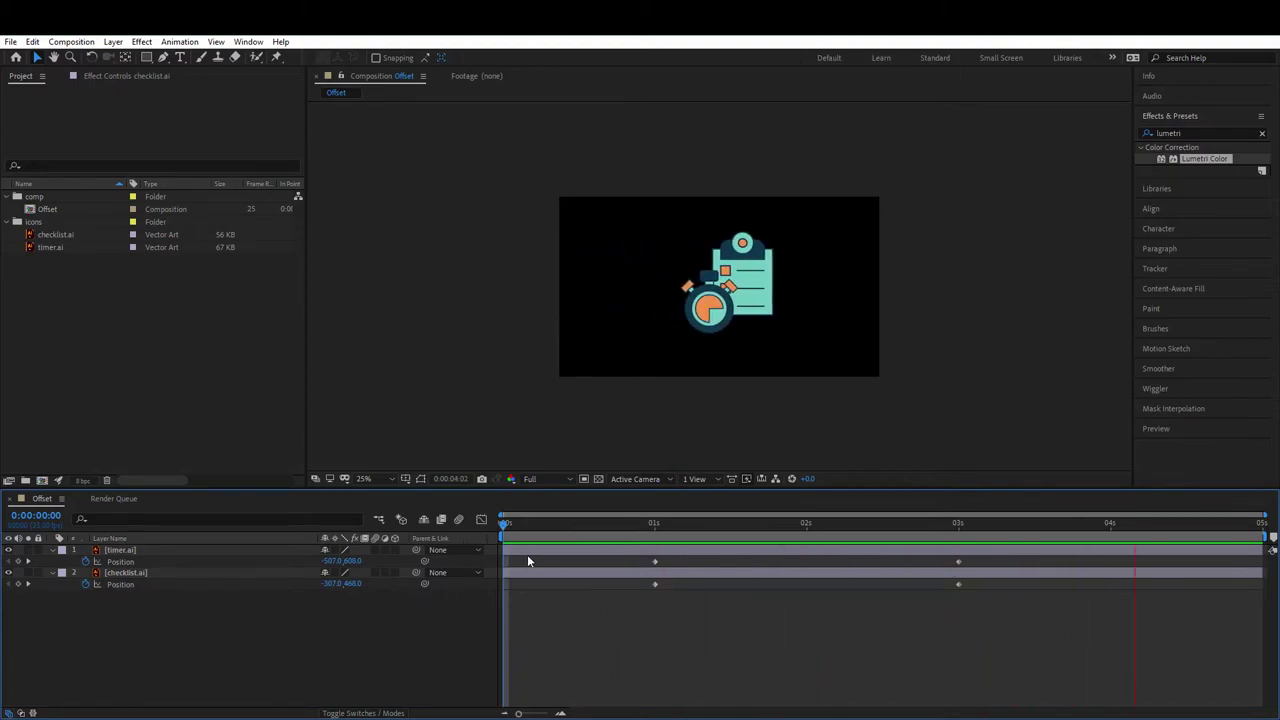
# Step: At the 1-second mark, enable an expression on the checklist layer's Position property
pyautogui.moveTo(606, 534); pyautogui.dragTo(657, 518)
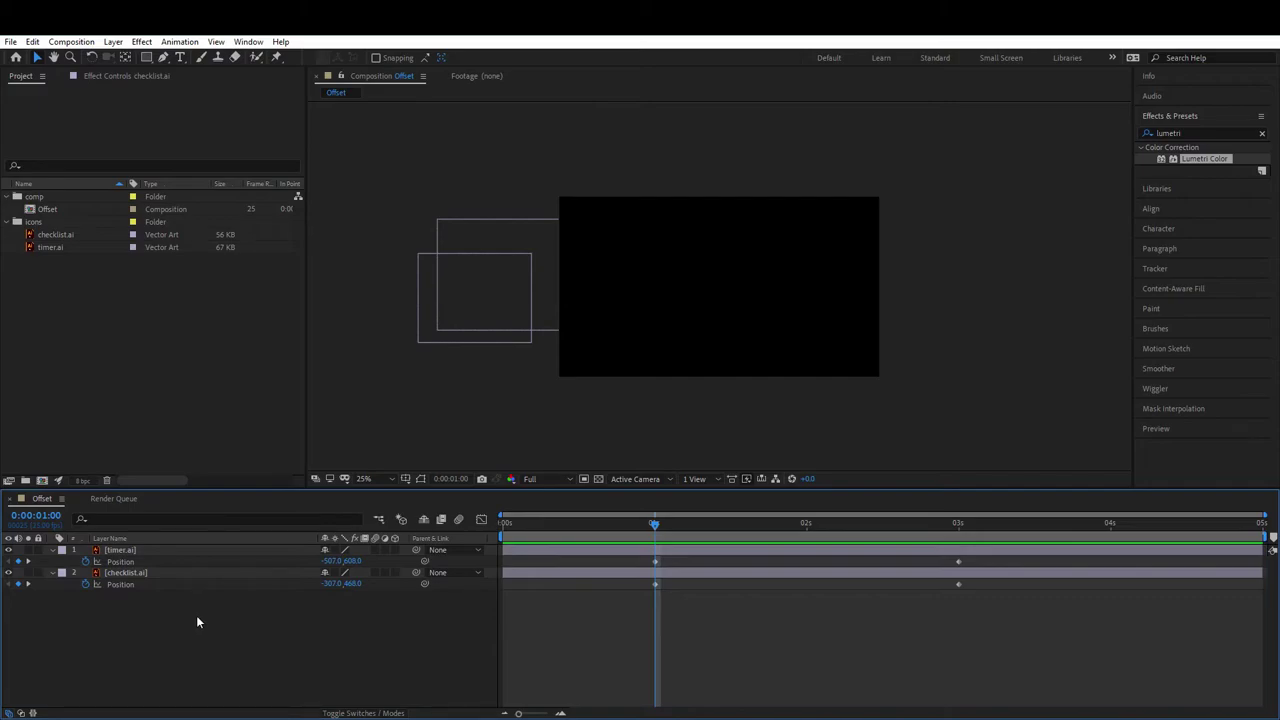
pyautogui.click(122, 585)
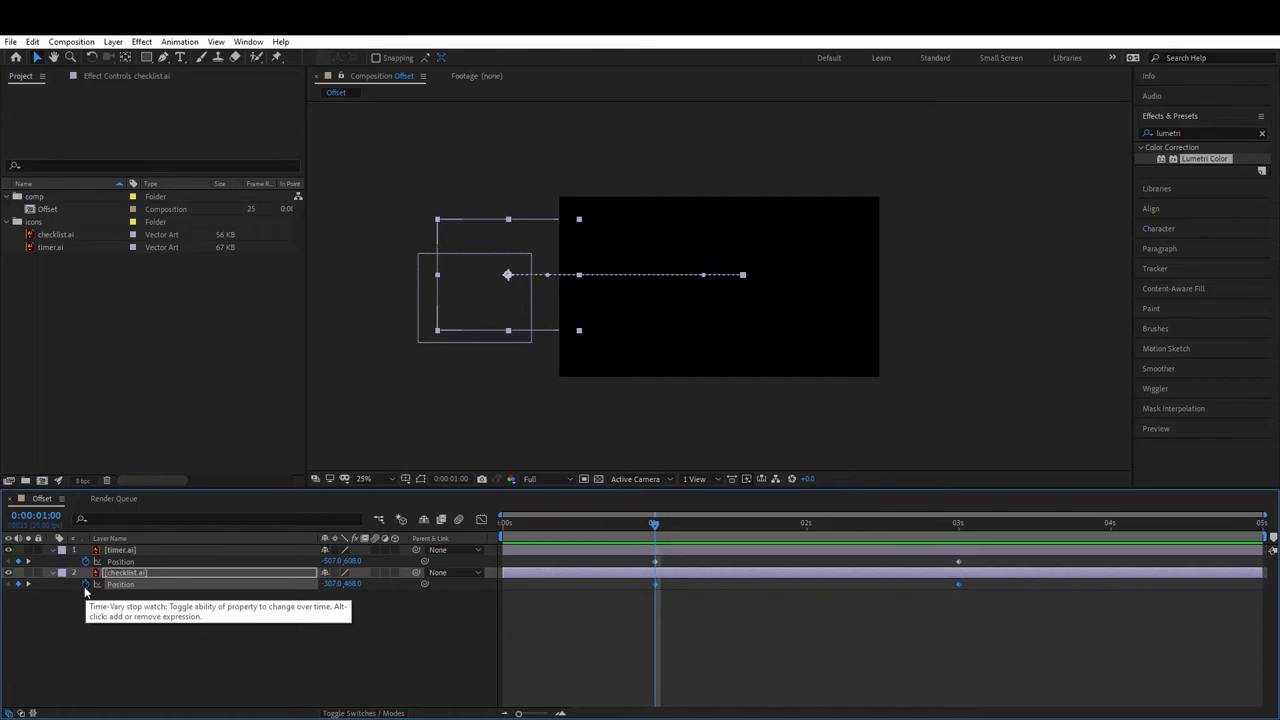
pyautogui.keyDown('alt'); pyautogui.click(85, 591); pyautogui.keyUp('alt')
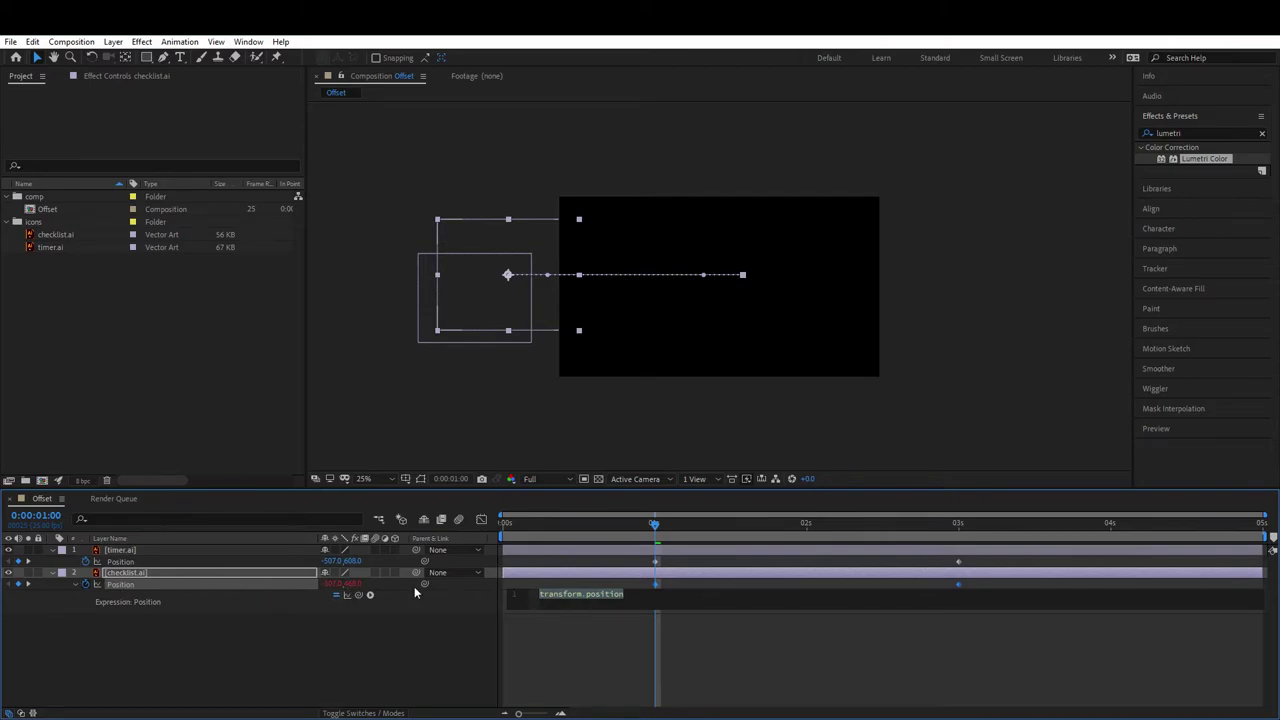
pyautogui.doubleClick(620, 596)
# Step: Switch to Notepad, copy the entire Inertial Bounce expression from the Over Shoot file, and return to After Effects
pyautogui.hotkey('alt', 'Tab')
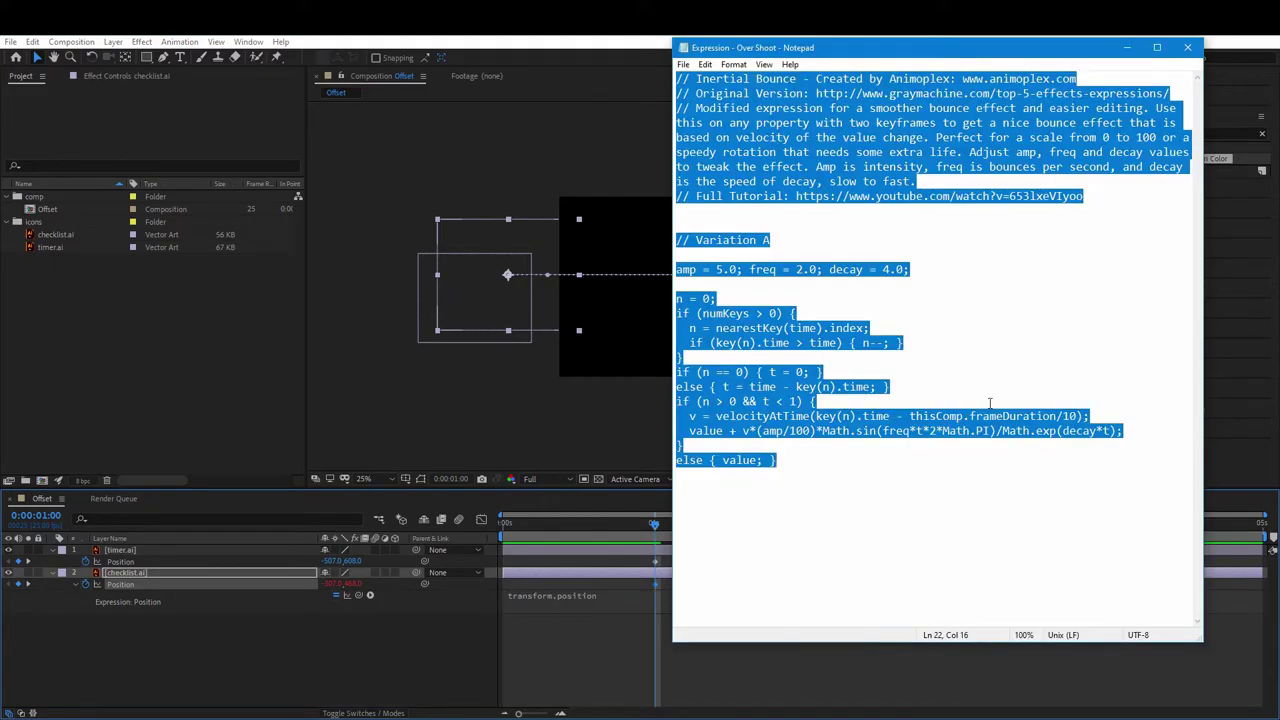
pyautogui.click(800, 468)
pyautogui.hotkey('ctrl', 'a')
pyautogui.click(464, 647)
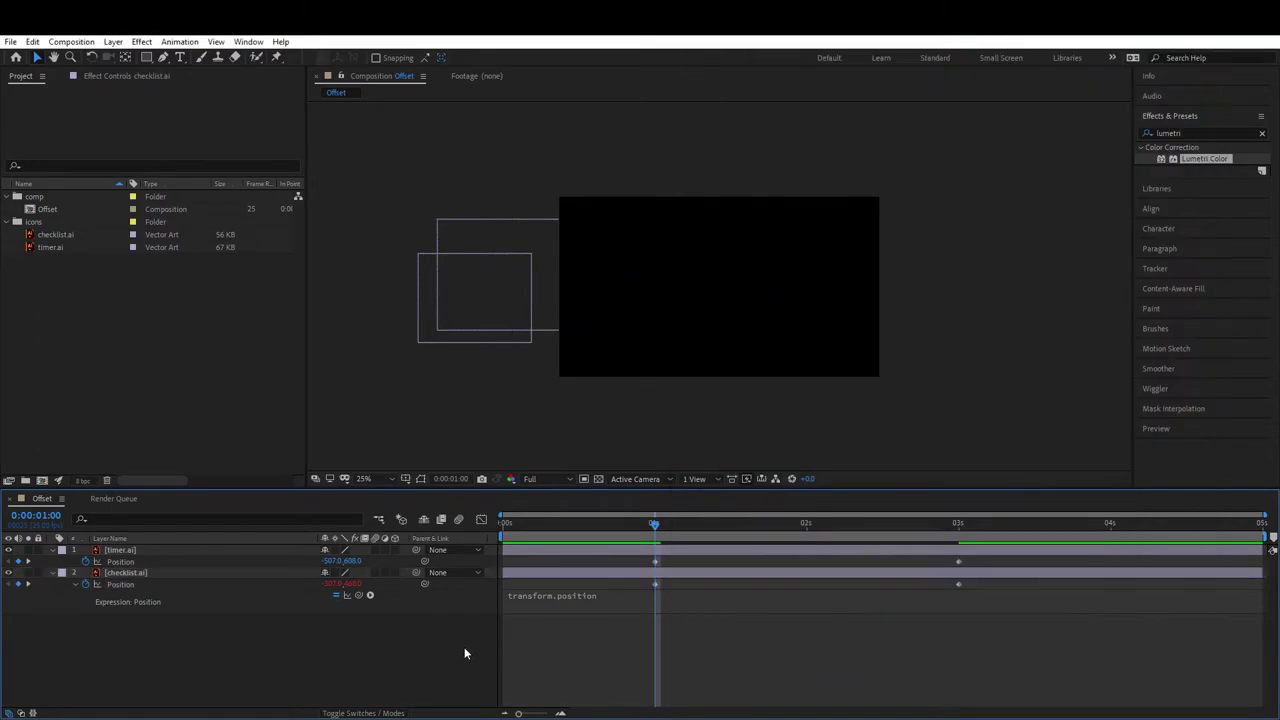
# Step: Replace the checklist layer's default Position expression with the copied Inertial Bounce code
pyautogui.click(552, 597)
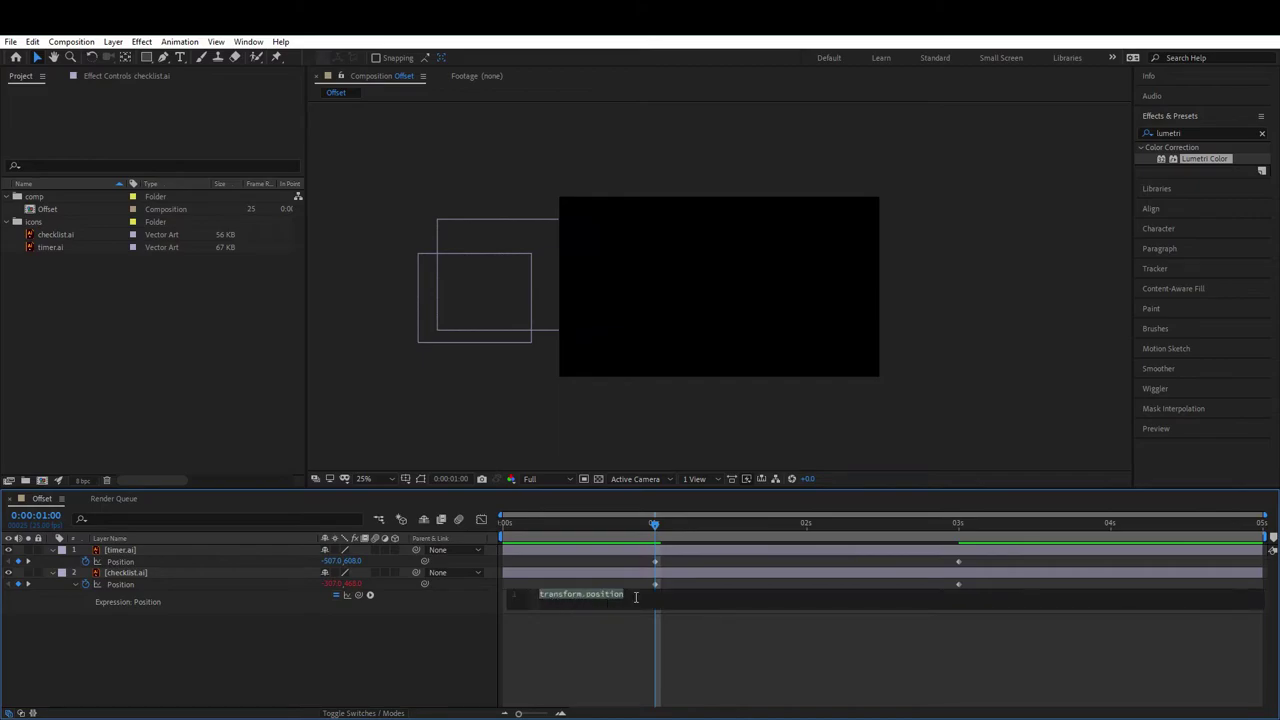
pyautogui.press('BackSpace')
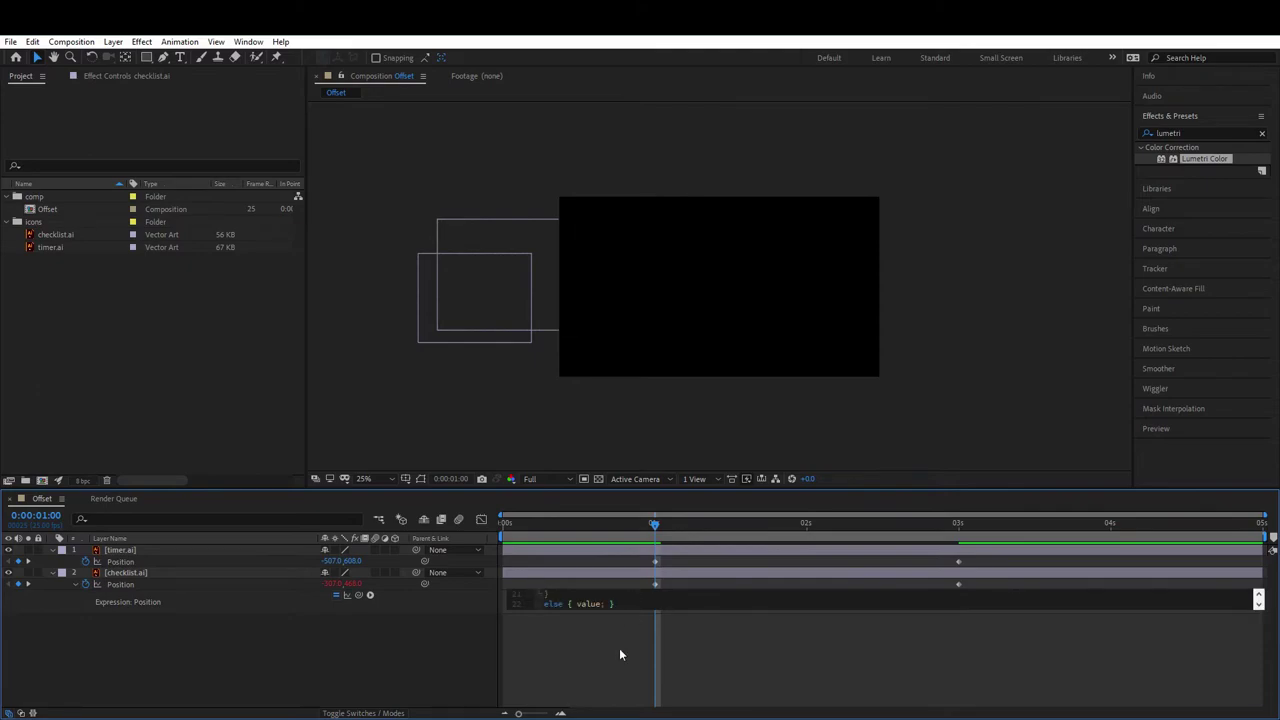
pyautogui.hotkey('ctrl', 'v')
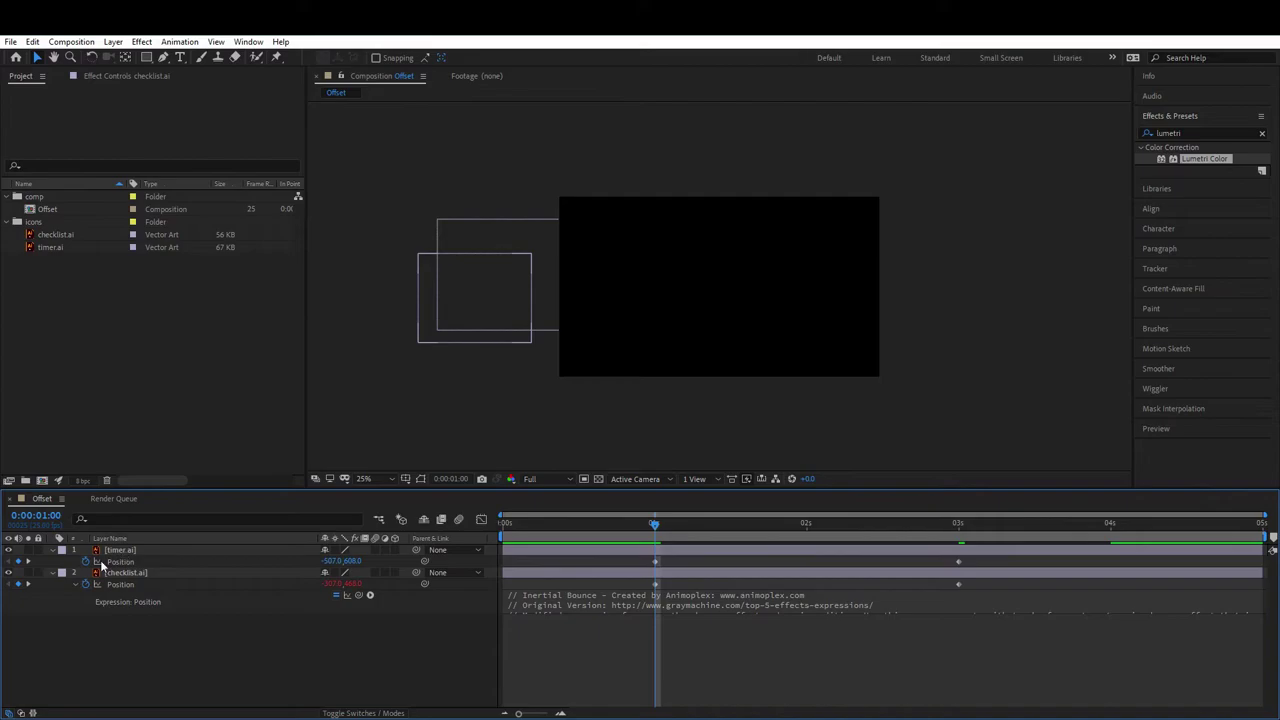
# Step: Enable an expression on the timer layer's Position property and fill it with the same Inertial Bounce code
pyautogui.click(73, 578)
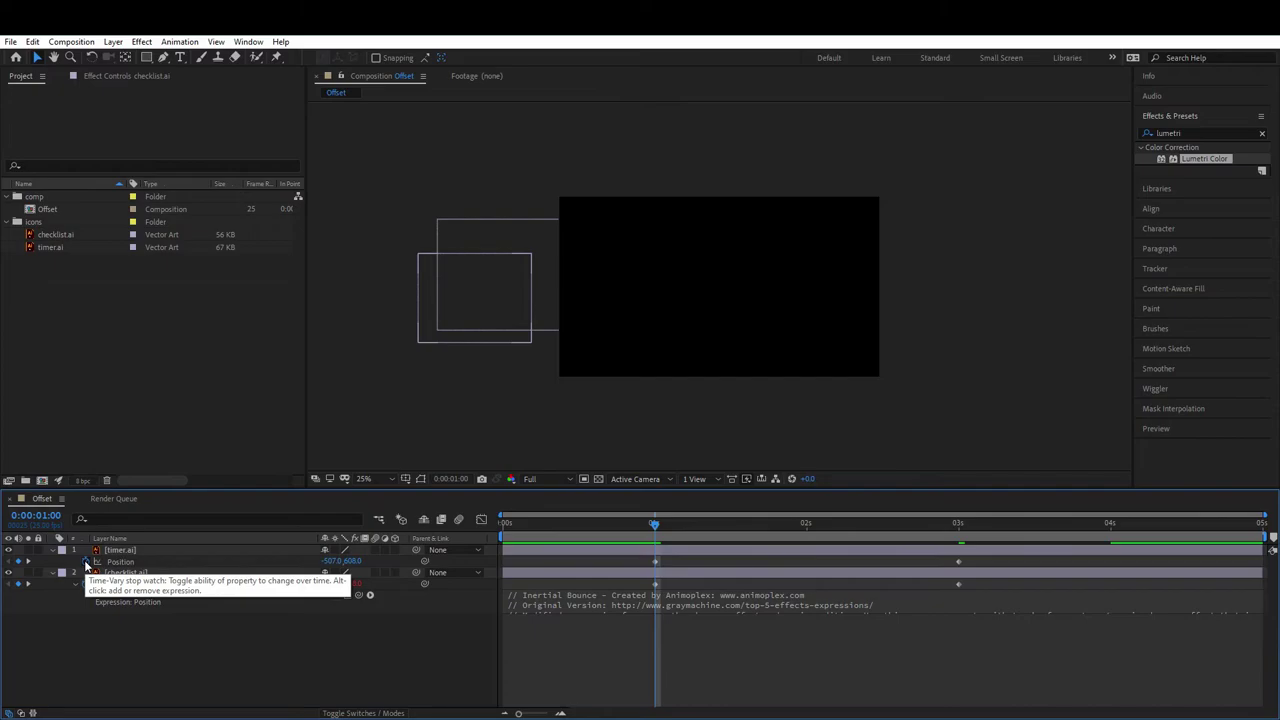
pyautogui.keyDown('alt'); pyautogui.click(86, 563); pyautogui.keyUp('alt')
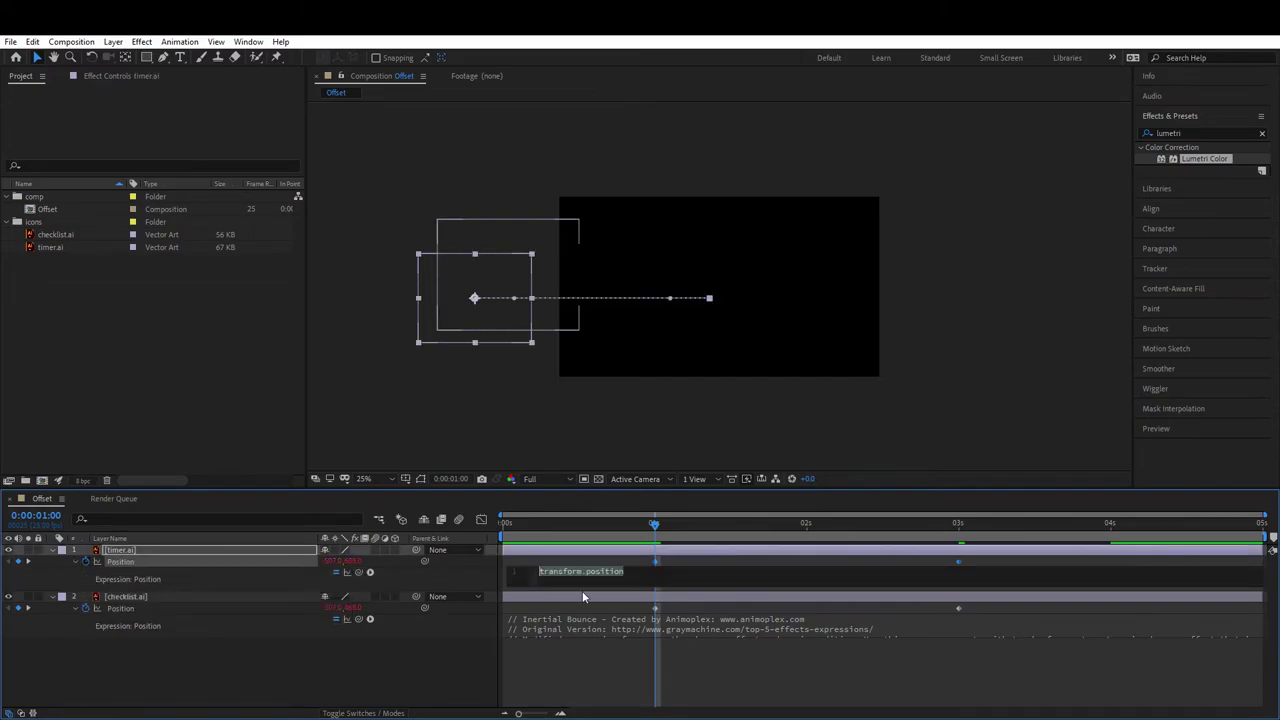
pyautogui.hotkey('ctrl', 'v')
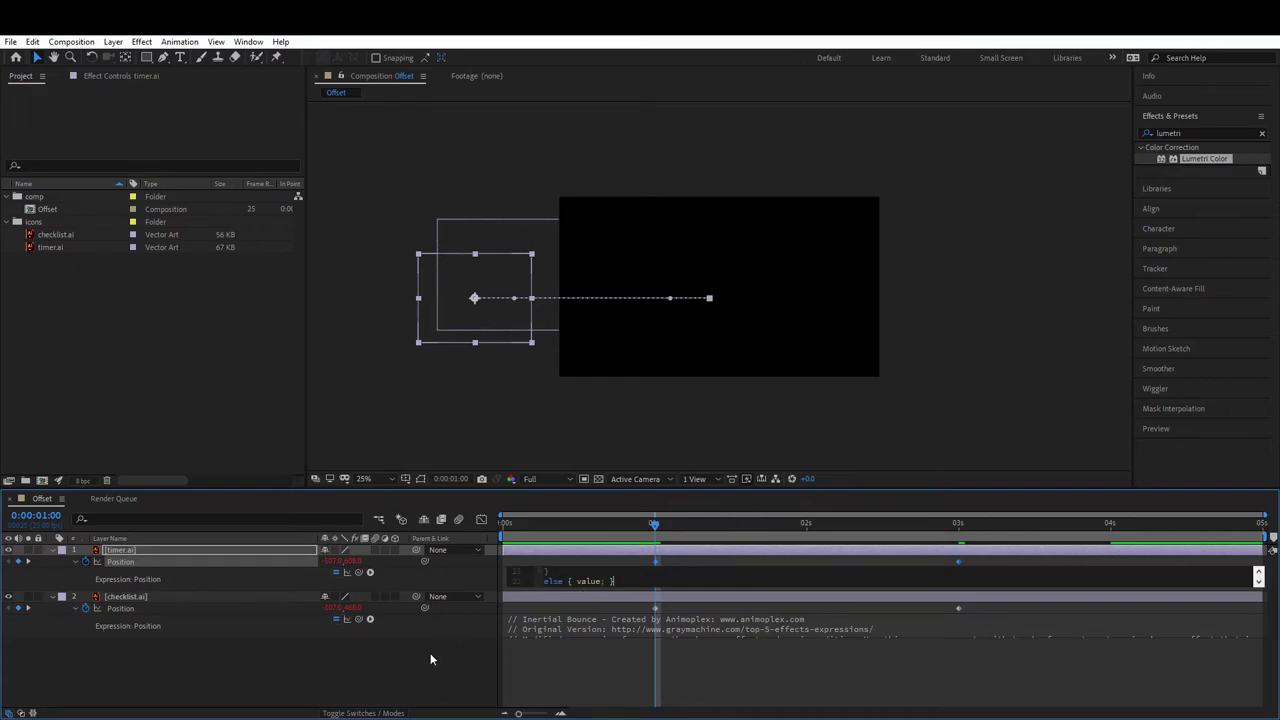
pyautogui.click(356, 665)
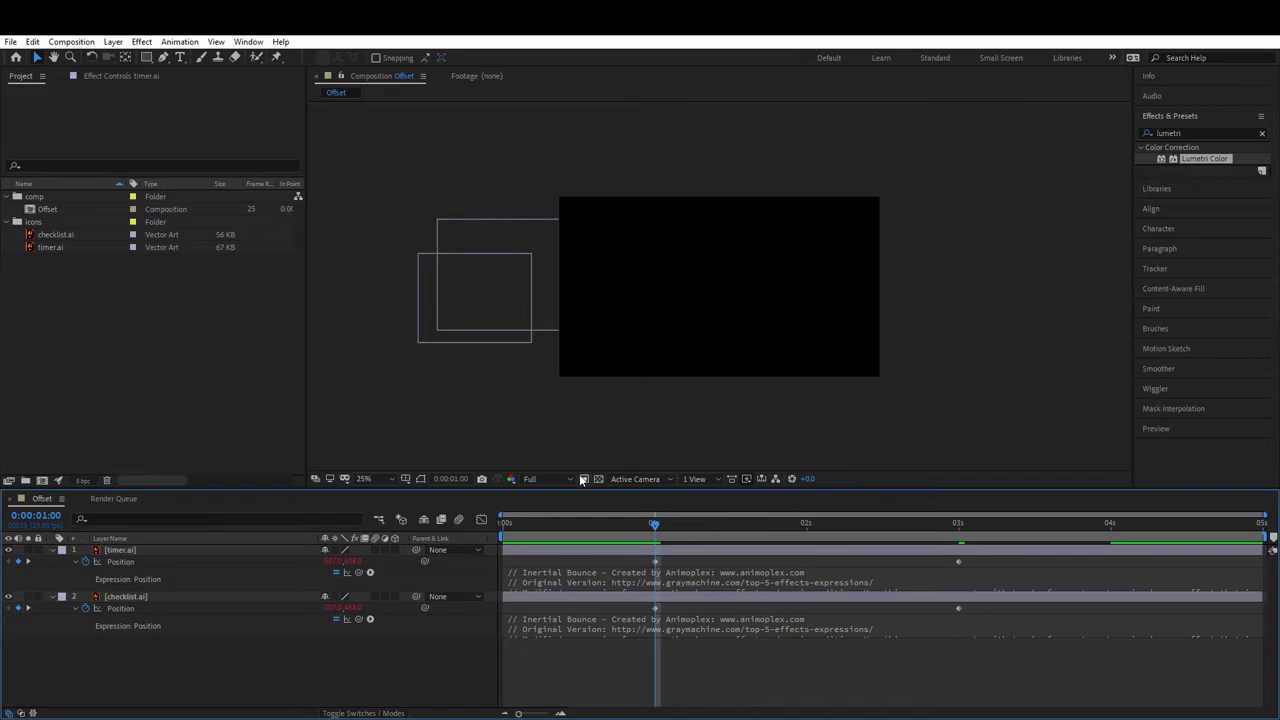
# Step: Preview the bouncing icons from the start and scrub to just past the 1-second keyframes
pyautogui.moveTo(544, 523); pyautogui.dragTo(442, 542)
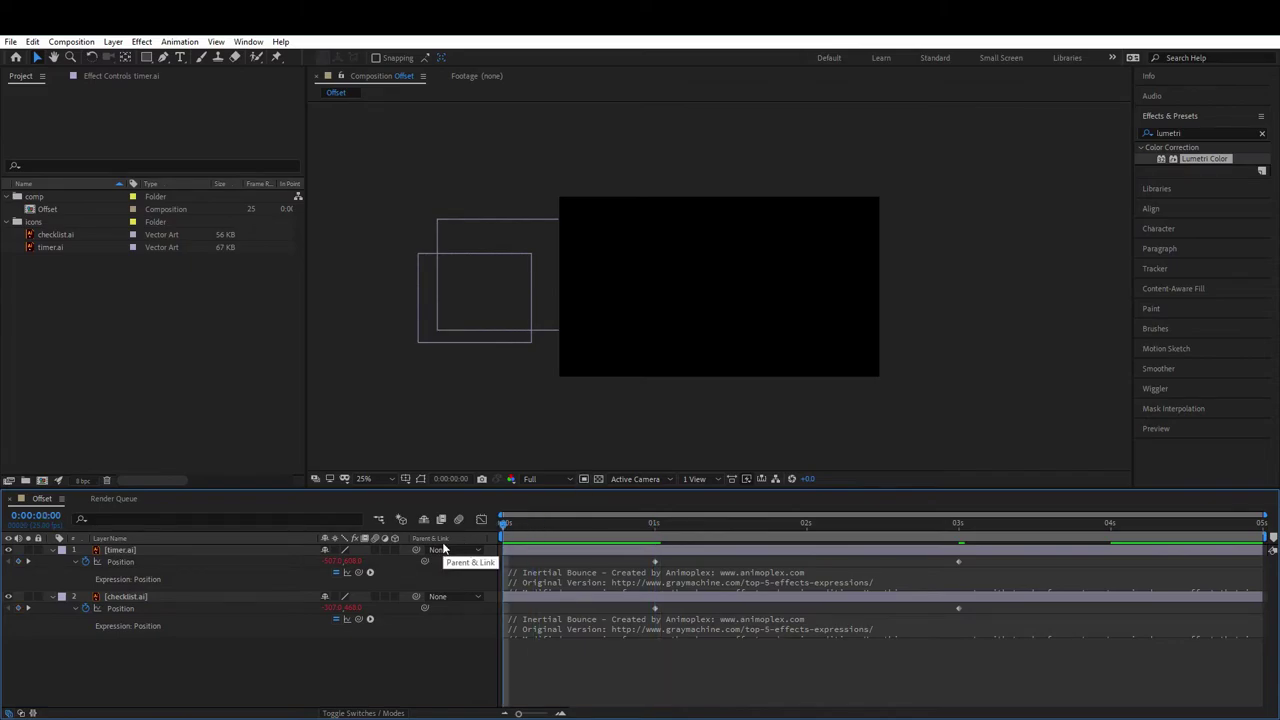
pyautogui.press('space')
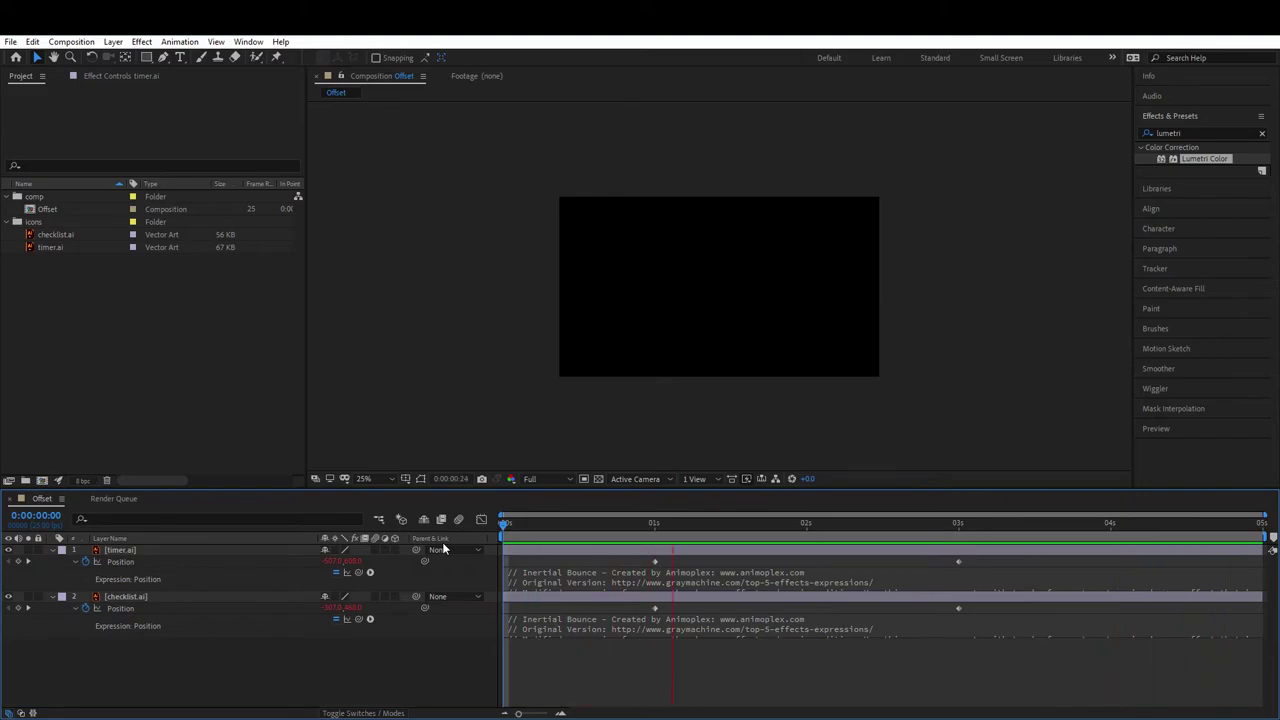
pyautogui.click(657, 522)
pyautogui.moveTo(657, 522)
pyautogui.mouseDown()
pyautogui.moveTo(982, 520)
pyautogui.moveTo(670, 522)
pyautogui.mouseUp()
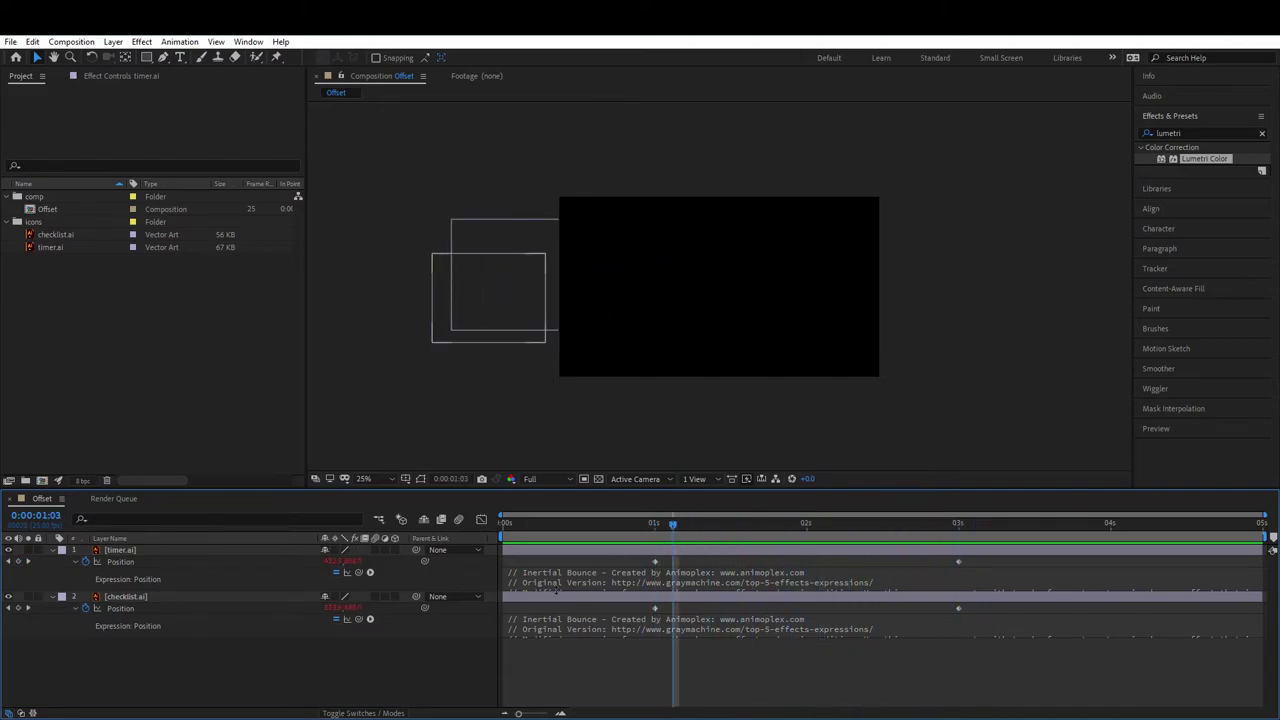
# Step: Offset the timer layer so it starts about 0.3 seconds after the checklist layer, and preview from the start
pyautogui.click(534, 552)
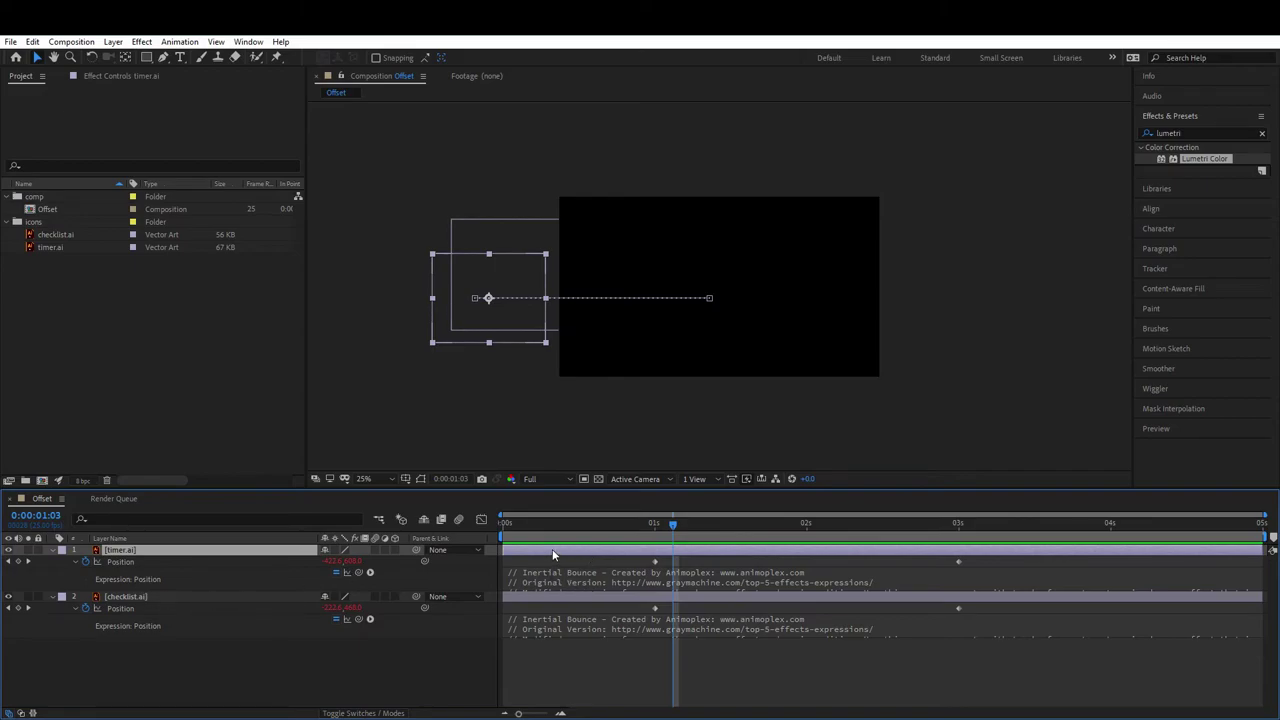
pyautogui.moveTo(553, 555); pyautogui.dragTo(600, 555)
pyautogui.click(497, 530)
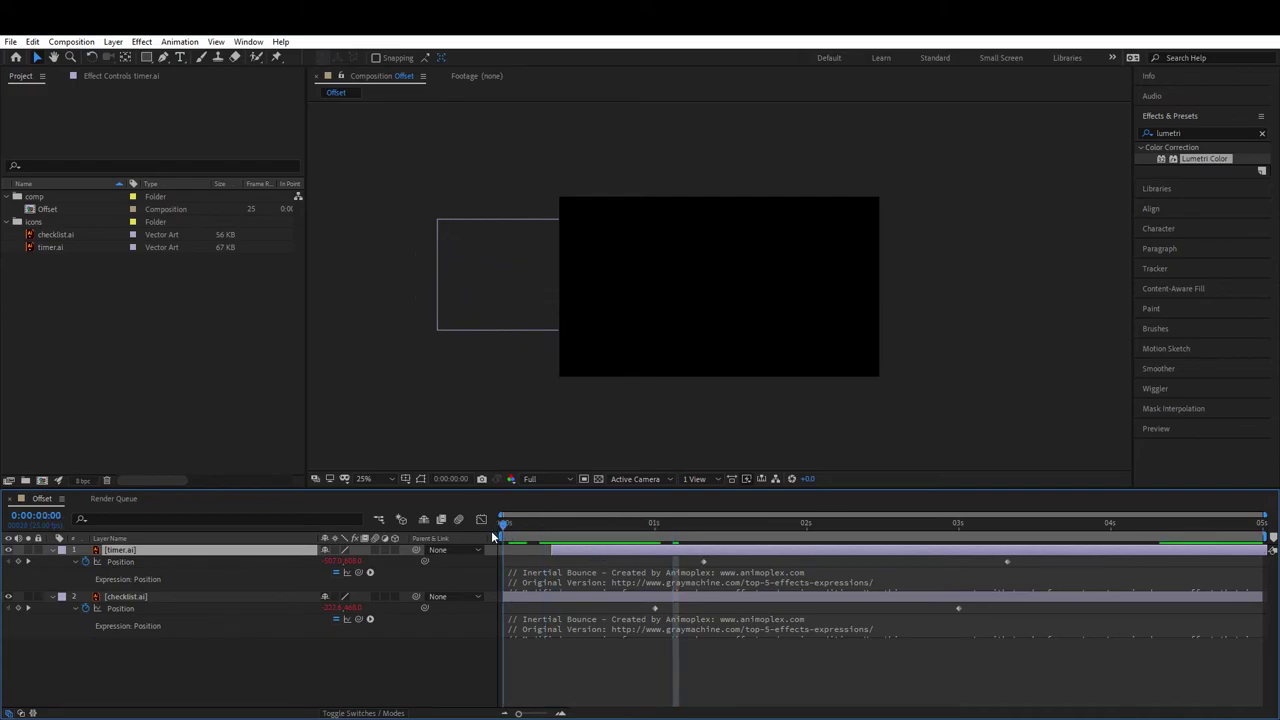
pyautogui.press('space')
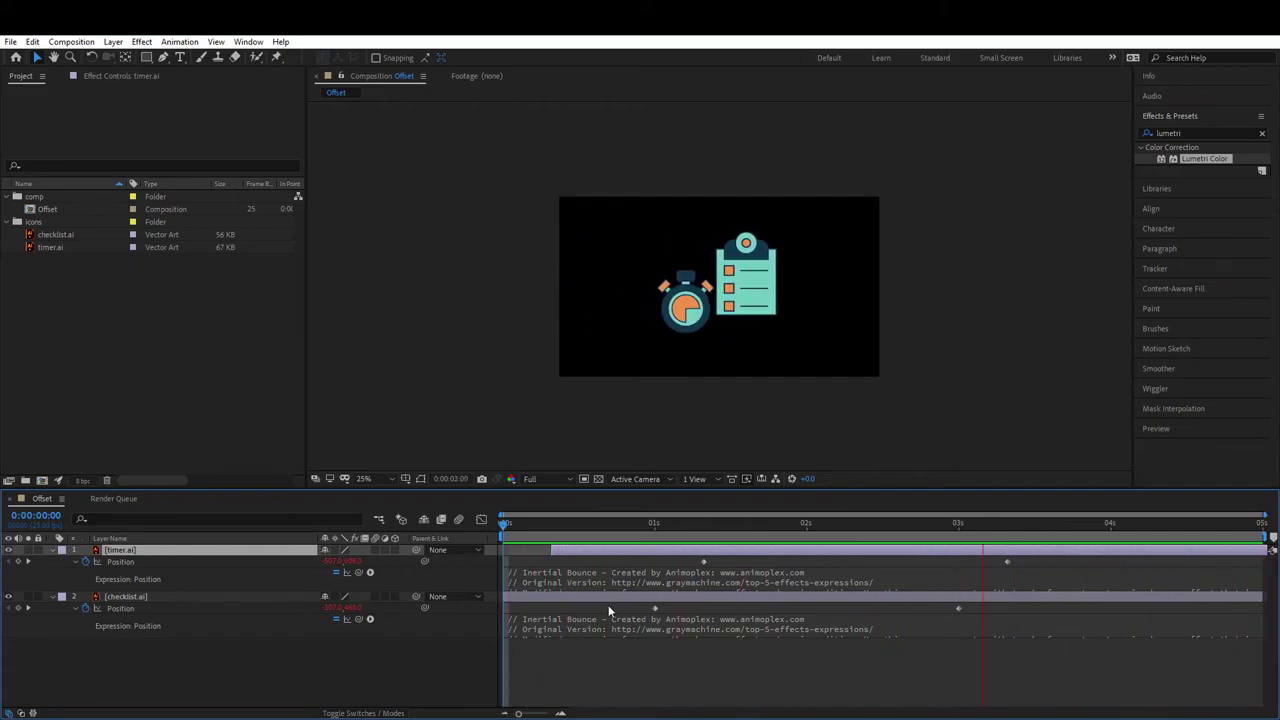
# Step: Reduce the timer layer's offset to about 0.2 seconds behind the checklist layer and preview the animation
pyautogui.click(618, 523)
pyautogui.moveTo(580, 540); pyautogui.dragTo(895, 561)
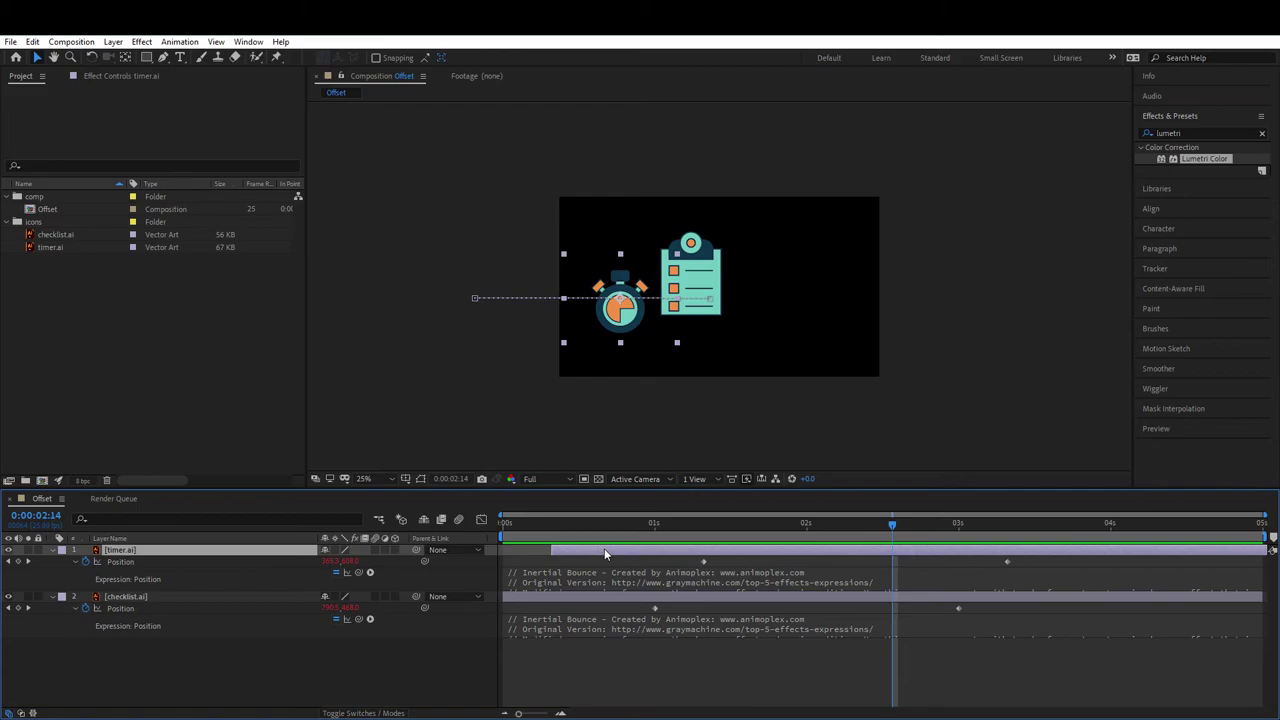
pyautogui.moveTo(604, 548); pyautogui.dragTo(587, 555)
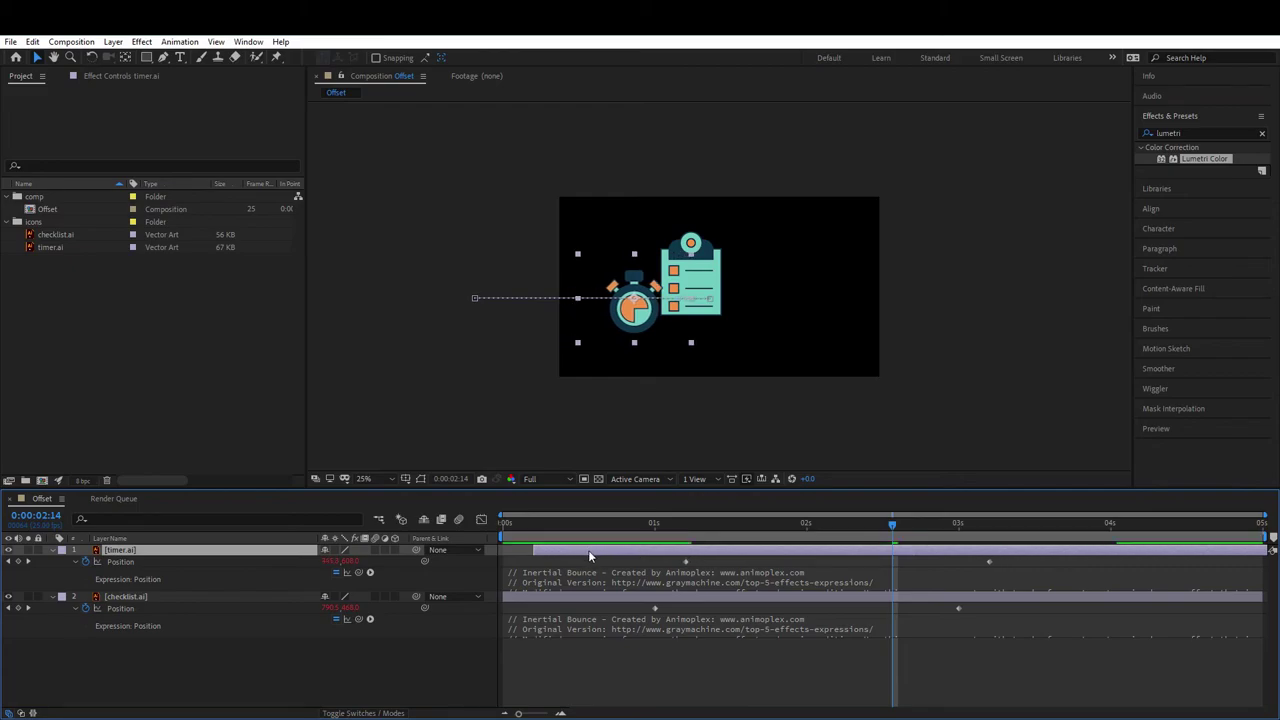
pyautogui.press('Home')
pyautogui.press('space')
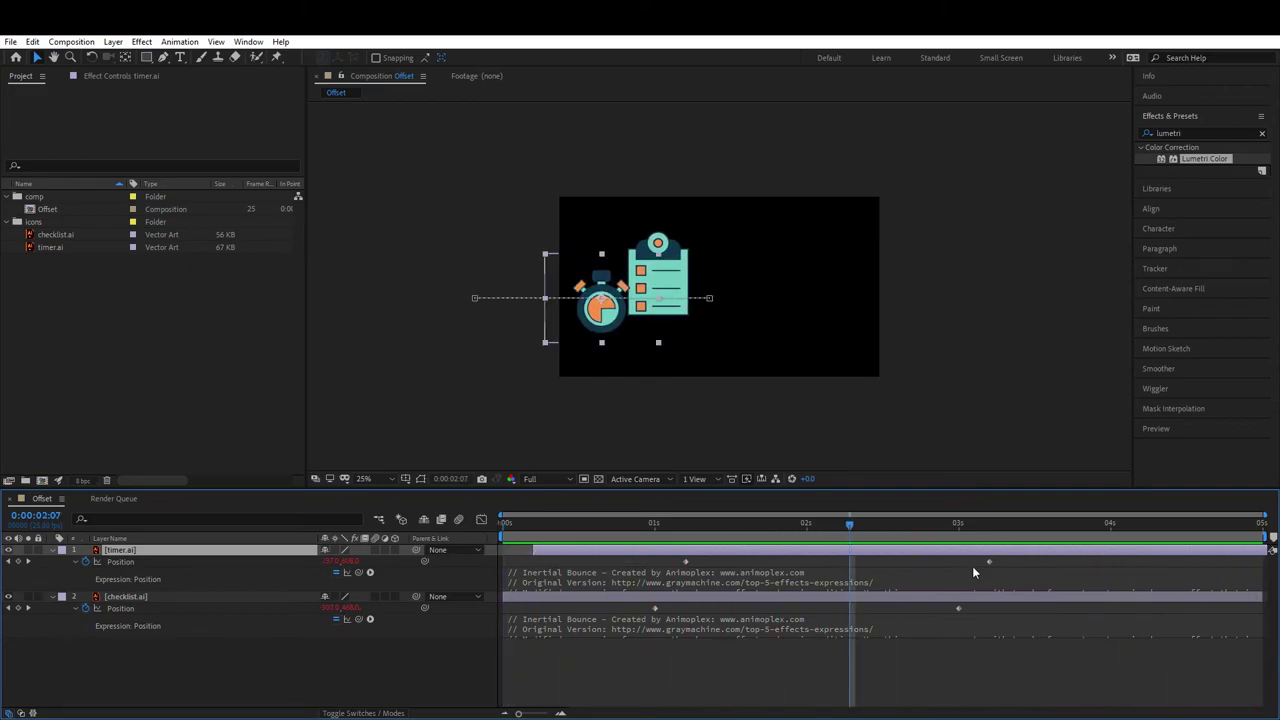
# Step: Move both layers' ending Position keyframes earlier together, placing the checklist's at 0:00:02:07 and keeping the timer's offset
pyautogui.moveTo(955, 558); pyautogui.dragTo(1003, 608)
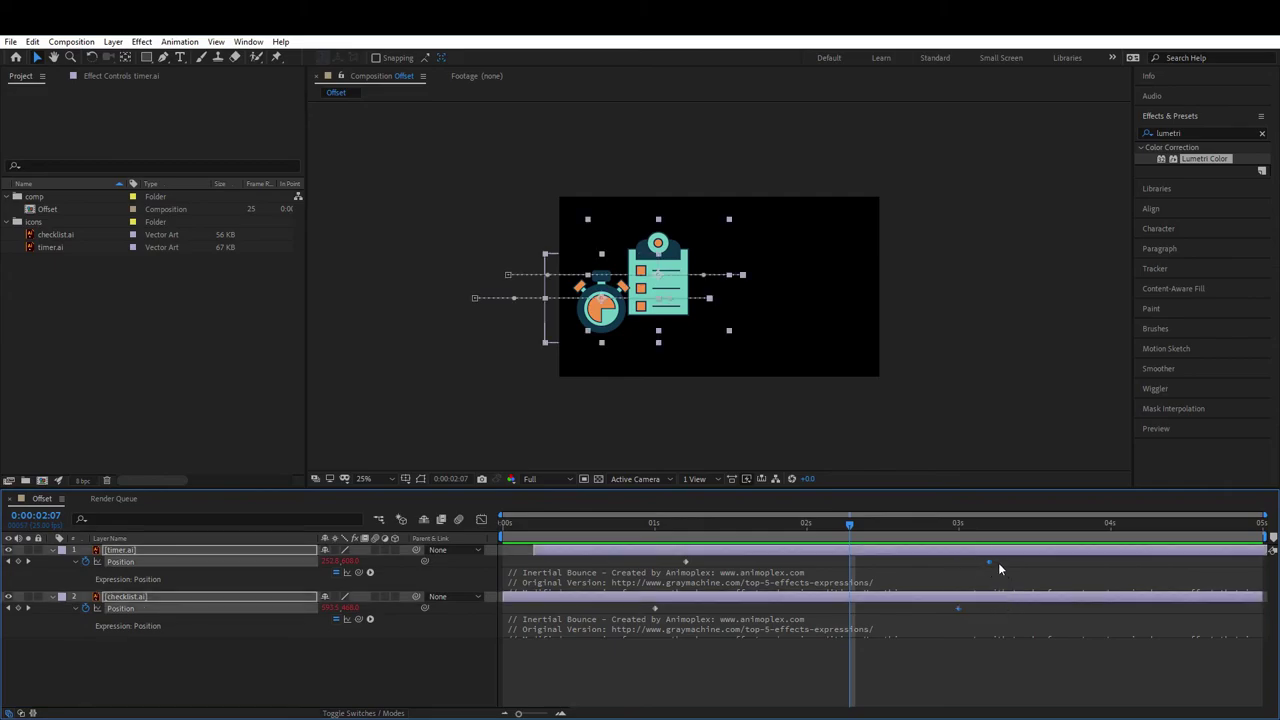
pyautogui.moveTo(940, 562); pyautogui.dragTo(994, 609)
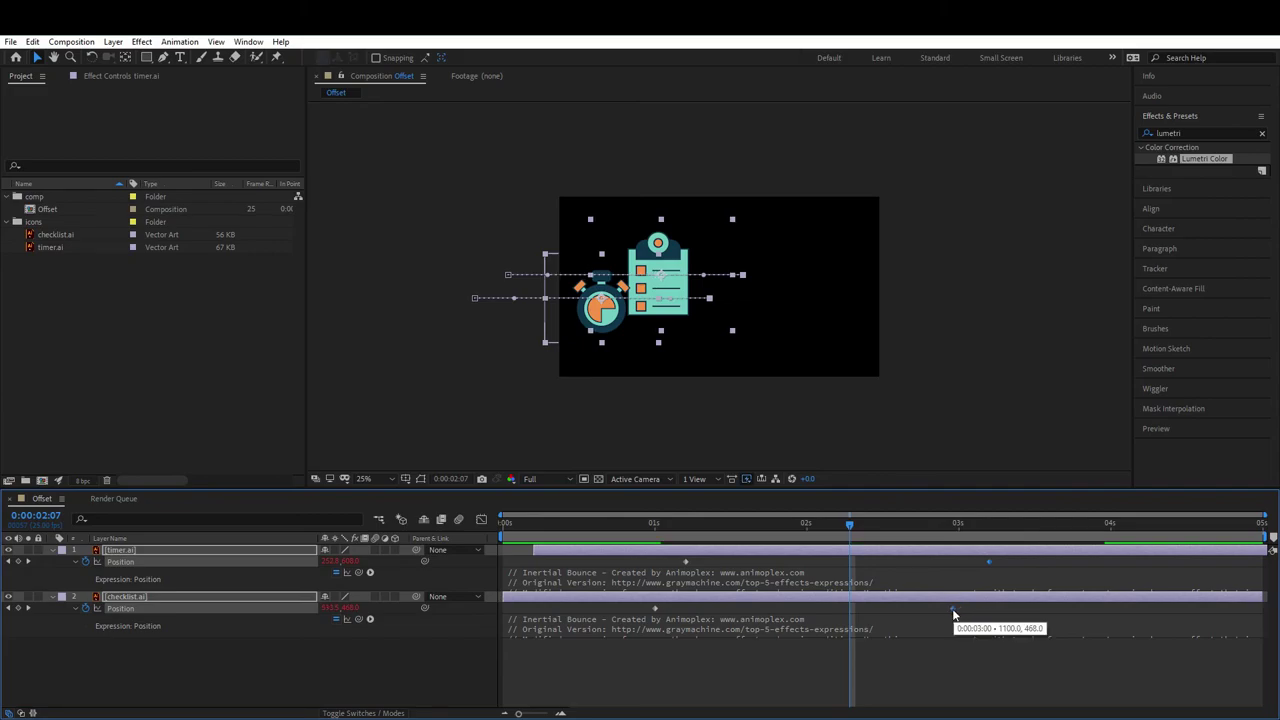
pyautogui.press('space')
pyautogui.moveTo(1006, 557); pyautogui.dragTo(930, 611)
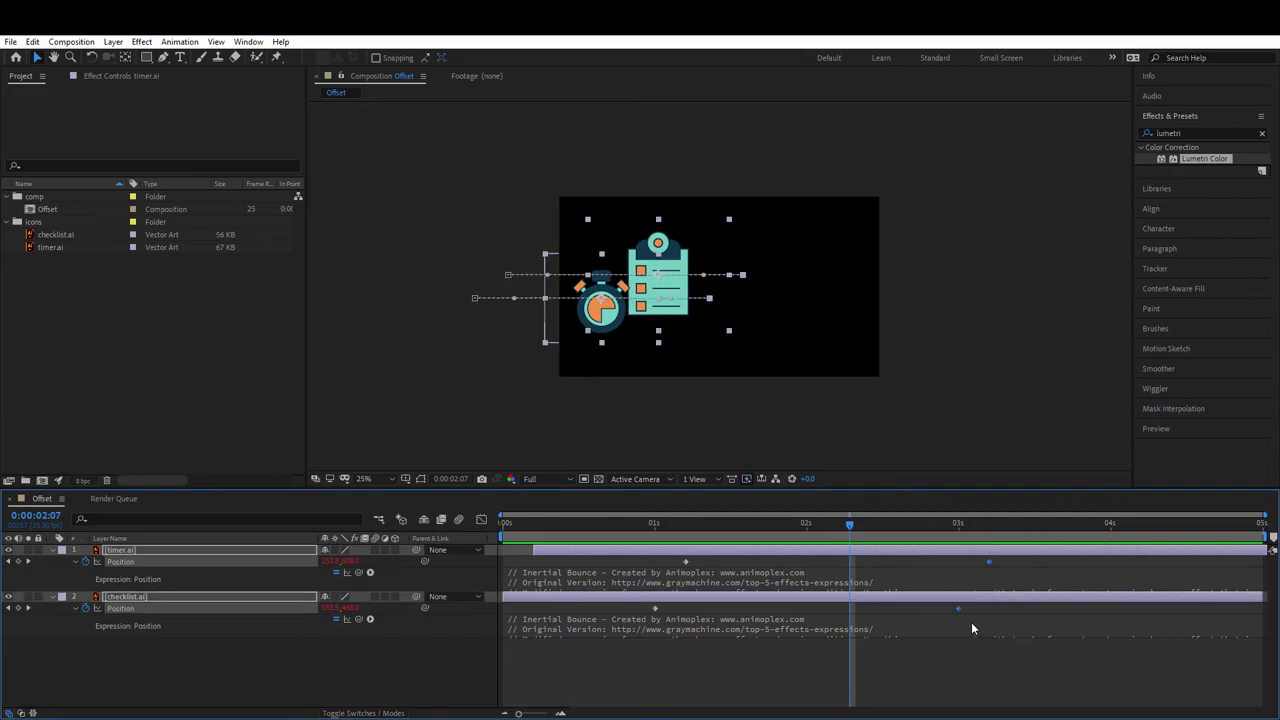
pyautogui.moveTo(959, 611)
pyautogui.moveTo(959, 611); pyautogui.dragTo(846, 618)
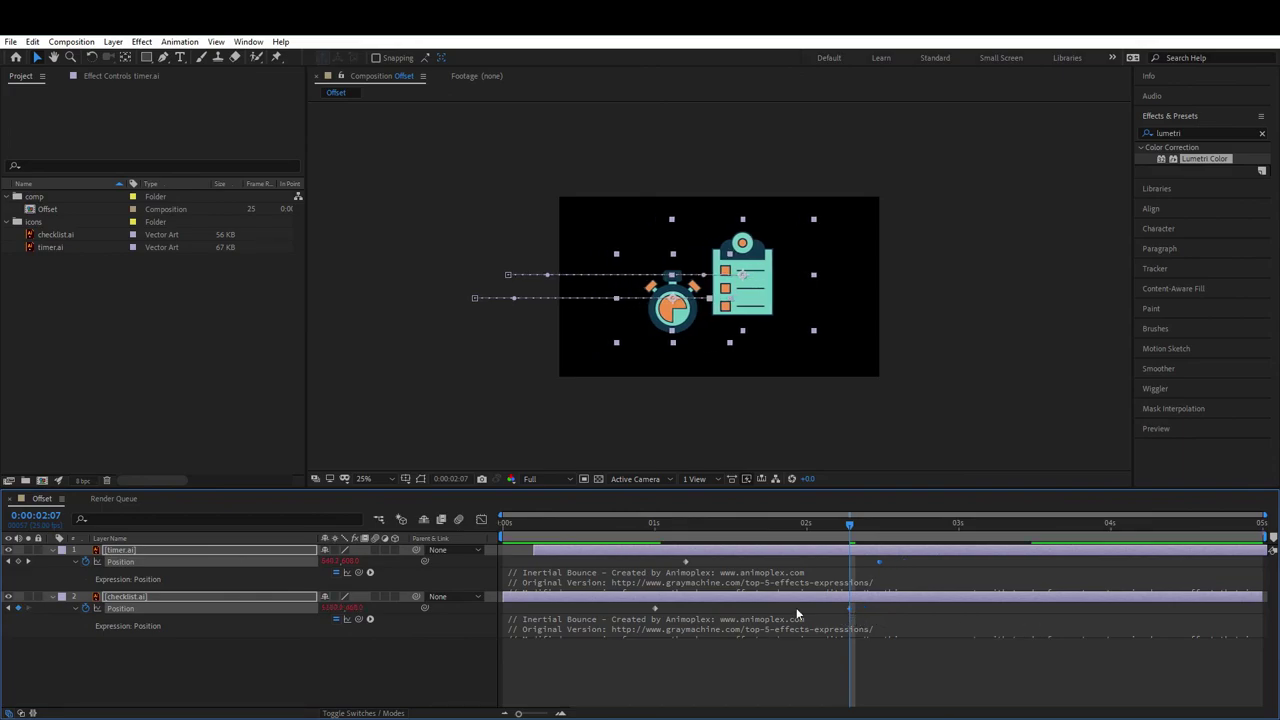
# Step: Preview the faster offset animation of both icons from the start of the composition
pyautogui.click(644, 526)
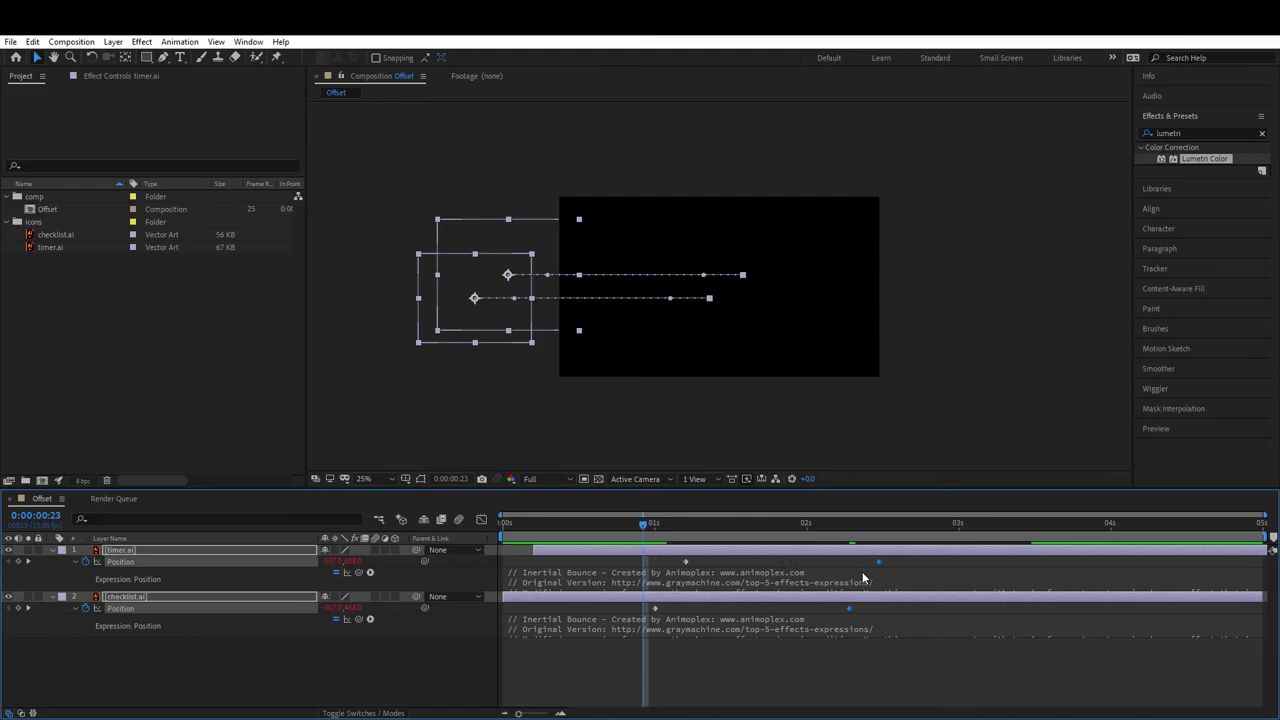
pyautogui.moveTo(601, 524); pyautogui.dragTo(476, 535)
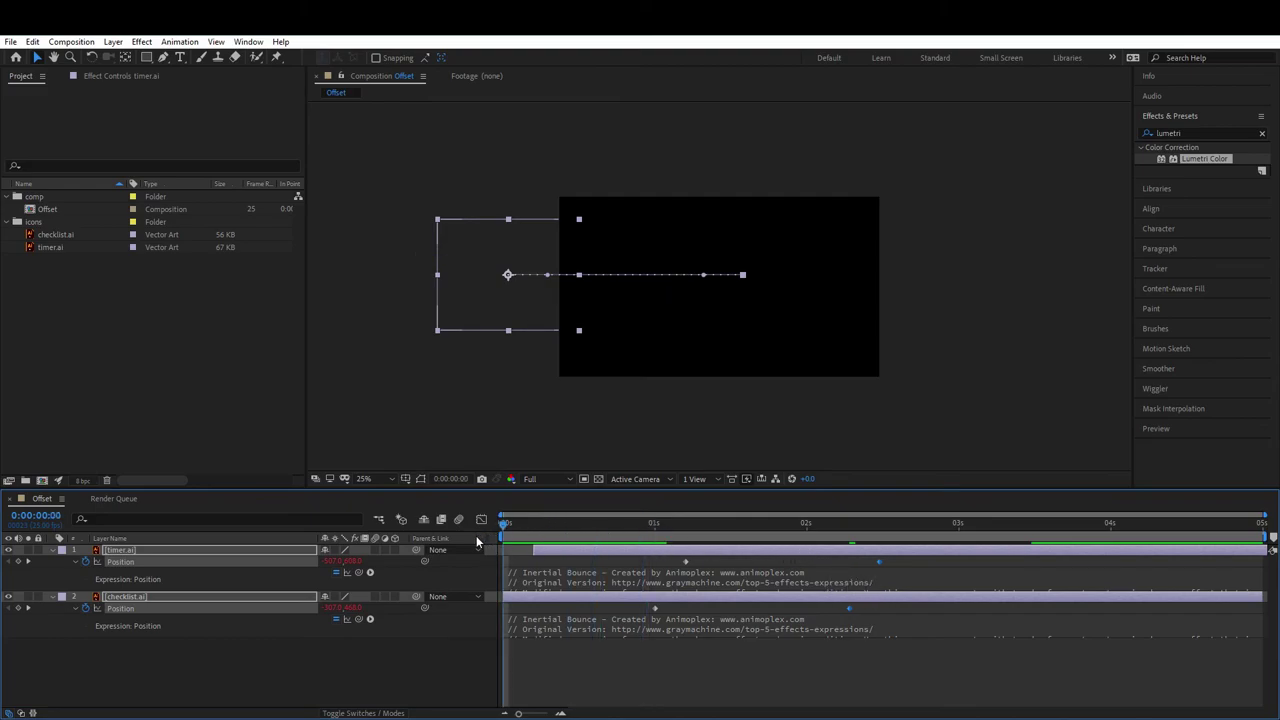
pyautogui.press('space')
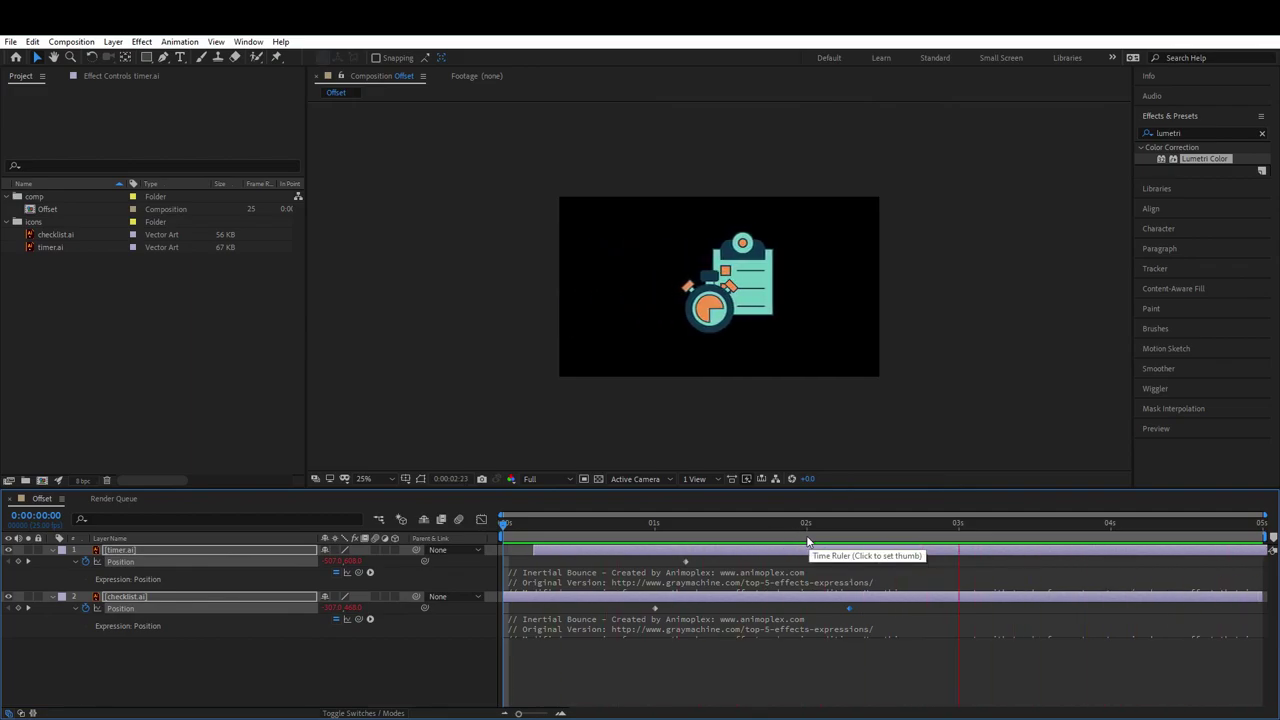
pyautogui.press('space')
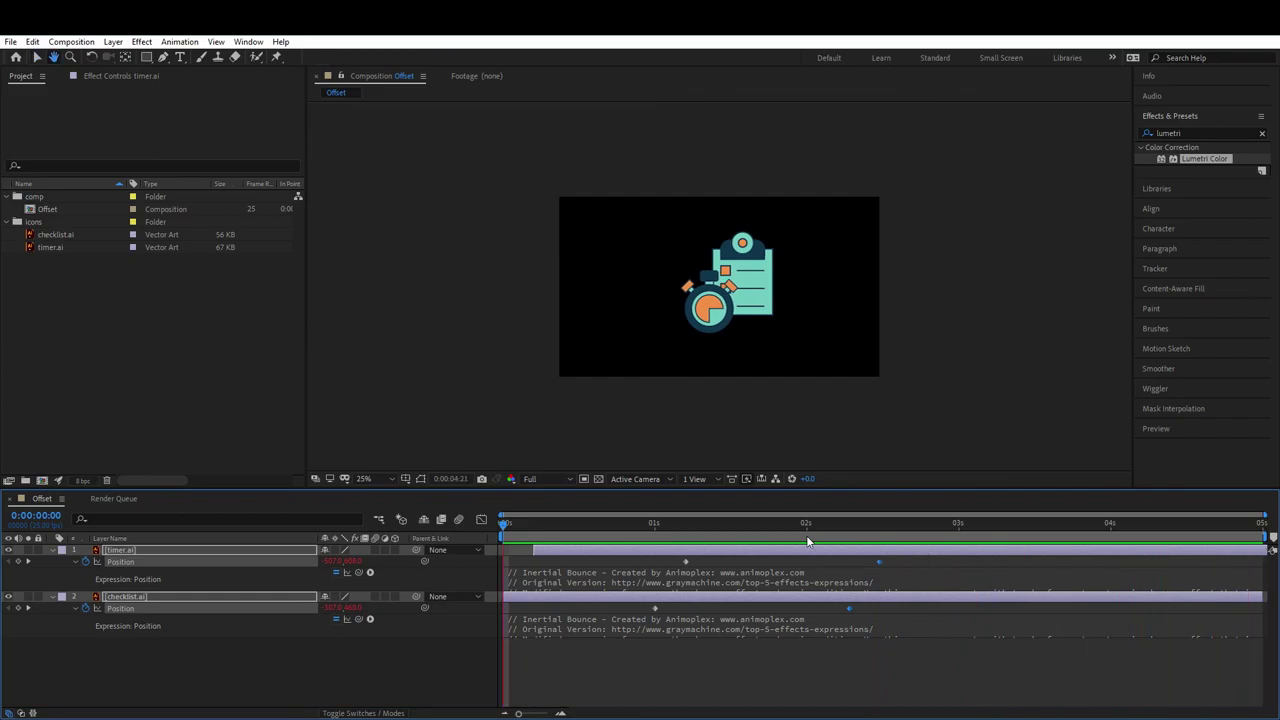